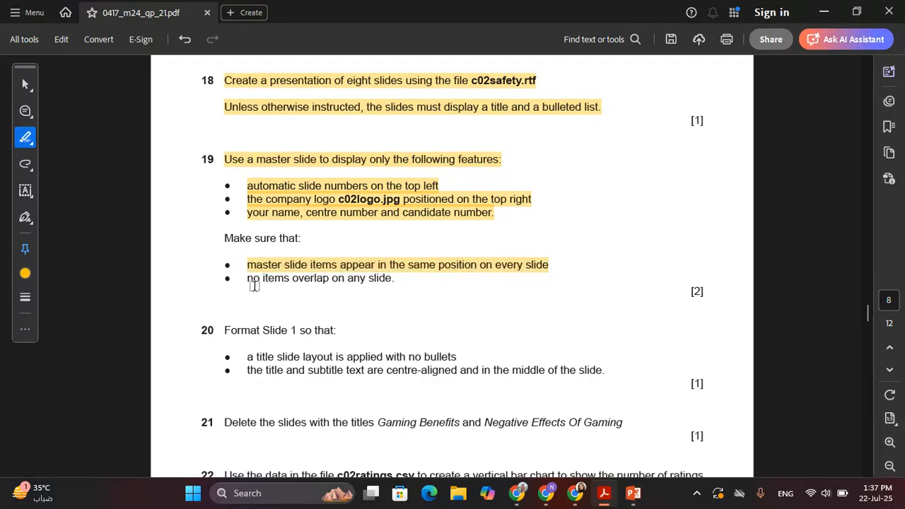
Step: Highlight "no items overlap on any slide" in question 19 of the exam PDF, and close Slide Master view in PowerPoint
{"action": "left_click_drag", "start_coordinate": [252, 279], "coordinate": [389, 278]}
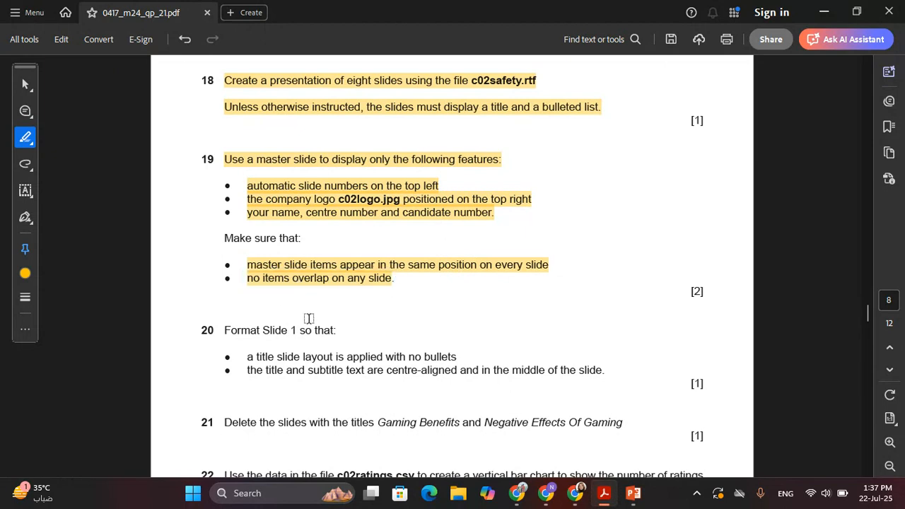
{"action": "key", "text": "alt+Tab"}
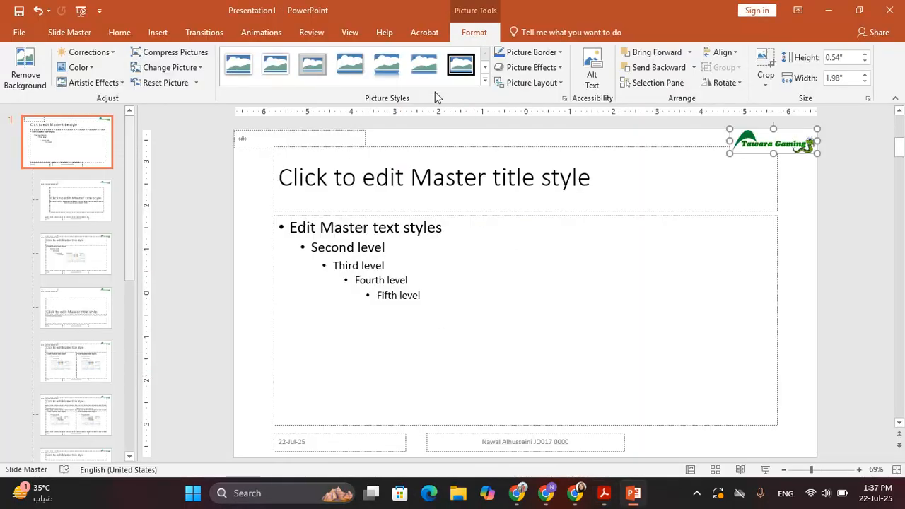
{"action": "left_click", "coordinate": [73, 37]}
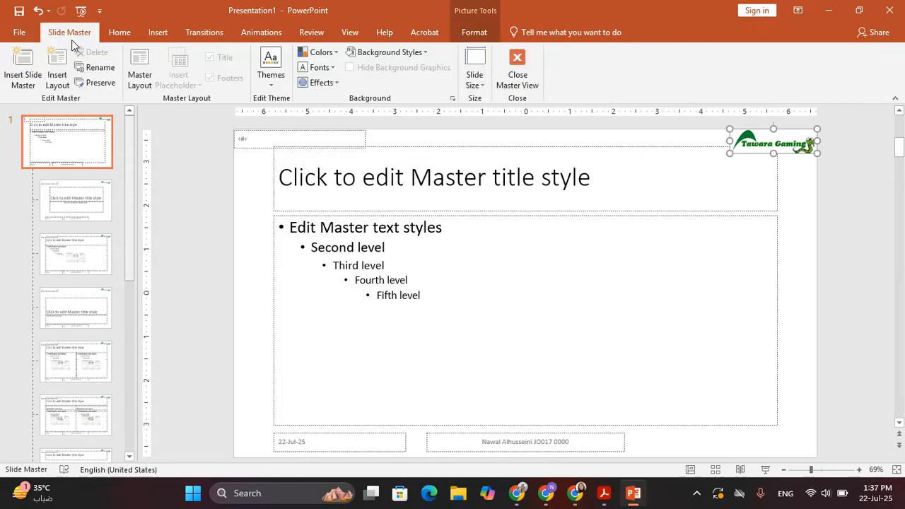
{"action": "left_click", "coordinate": [517, 90]}
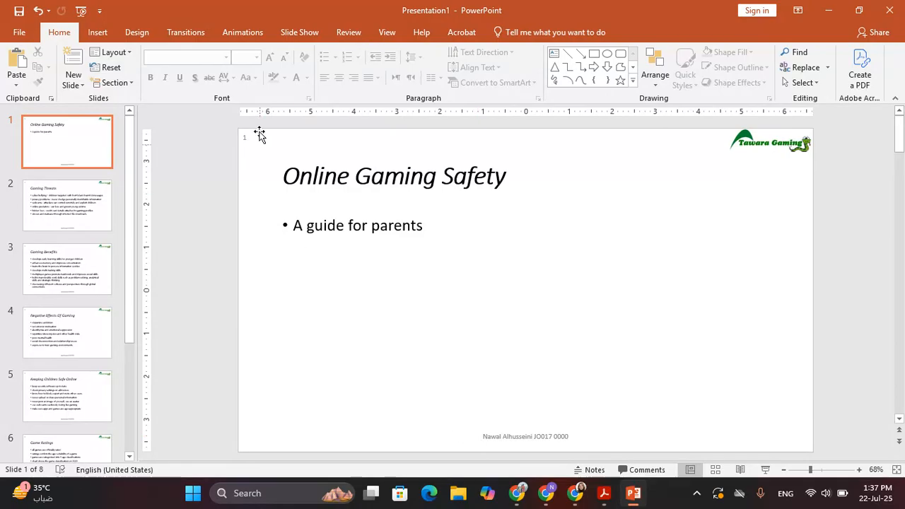
Step: Examine the slides for consistent placement of the slide number, logo and footer text, and return to slide 1
{"action": "left_click", "coordinate": [92, 215]}
{"action": "left_click", "coordinate": [93, 273]}
{"action": "left_click", "coordinate": [94, 341]}
{"action": "scroll", "coordinate": [96, 346], "scroll_direction": "down", "scroll_amount": 2}
{"action": "left_click", "coordinate": [88, 340]}
{"action": "left_click", "coordinate": [85, 301]}
{"action": "left_click", "coordinate": [80, 260]}
{"action": "key", "text": "Home"}
Step: Switch to the exam PDF and highlight question 20's "Format Slide 1 so that:" and its title slide layout requirement
{"action": "key", "text": "alt+Tab"}
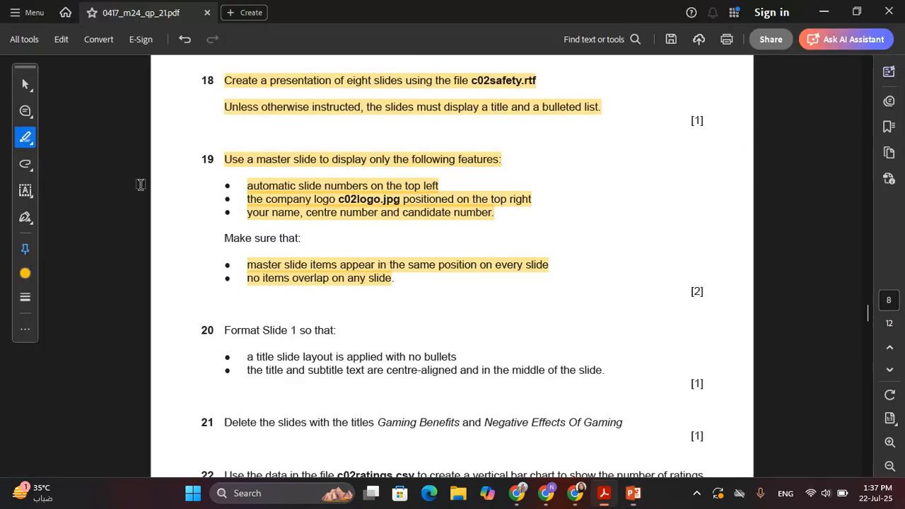
{"action": "scroll", "coordinate": [214, 283], "scroll_direction": "down", "scroll_amount": 2}
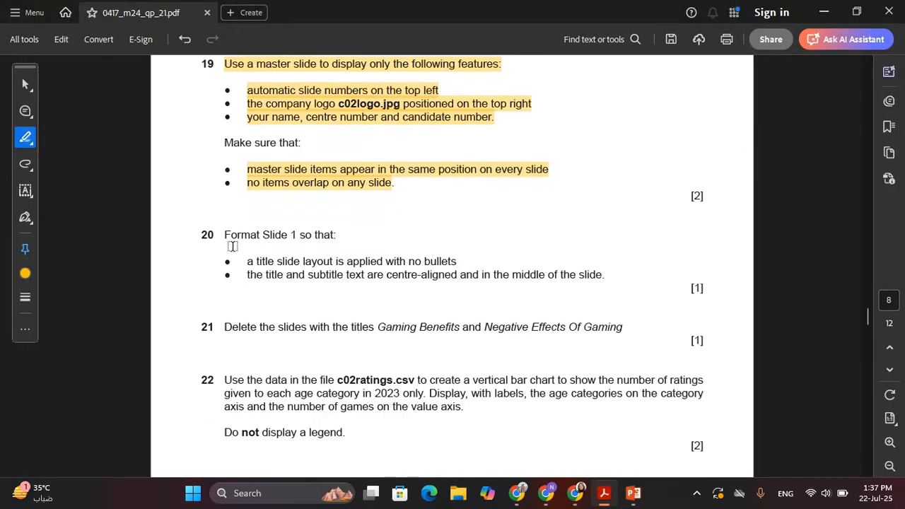
{"action": "left_click_drag", "start_coordinate": [225, 235], "coordinate": [340, 234]}
{"action": "mouse_move", "coordinate": [248, 266]}
{"action": "left_mouse_down"}
{"action": "mouse_move", "coordinate": [239, 277]}
{"action": "mouse_move", "coordinate": [292, 265]}
{"action": "mouse_move", "coordinate": [252, 268]}
{"action": "mouse_move", "coordinate": [247, 260]}
{"action": "left_mouse_up"}
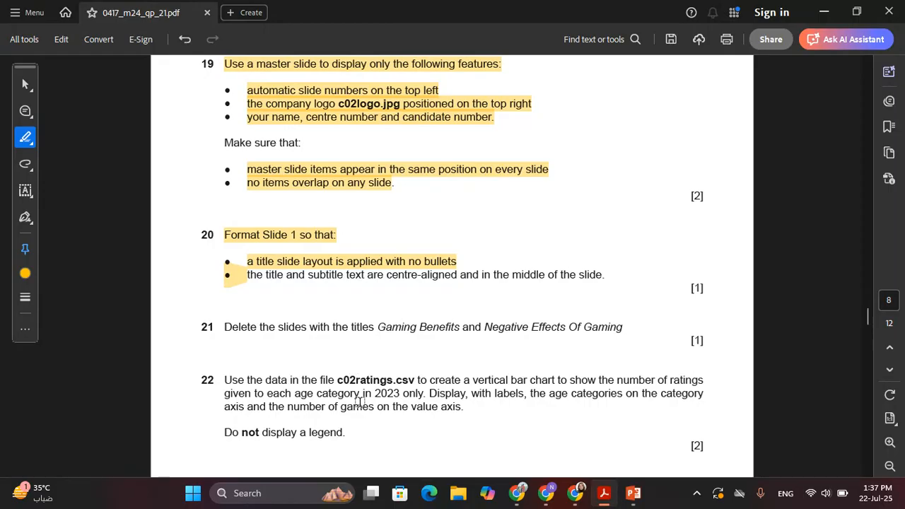
Step: Switch to PowerPoint and apply the Title Slide layout to slide 1
{"action": "key", "text": "alt+Tab"}
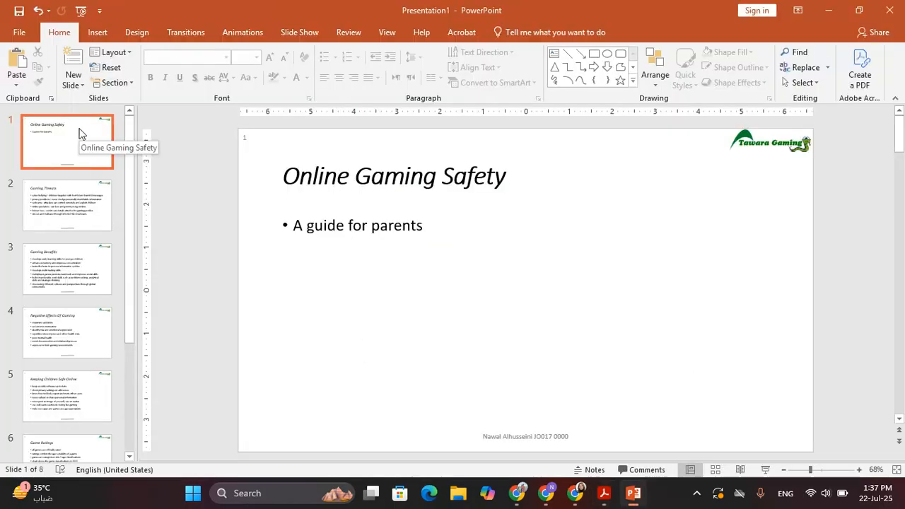
{"action": "left_click", "coordinate": [111, 52]}
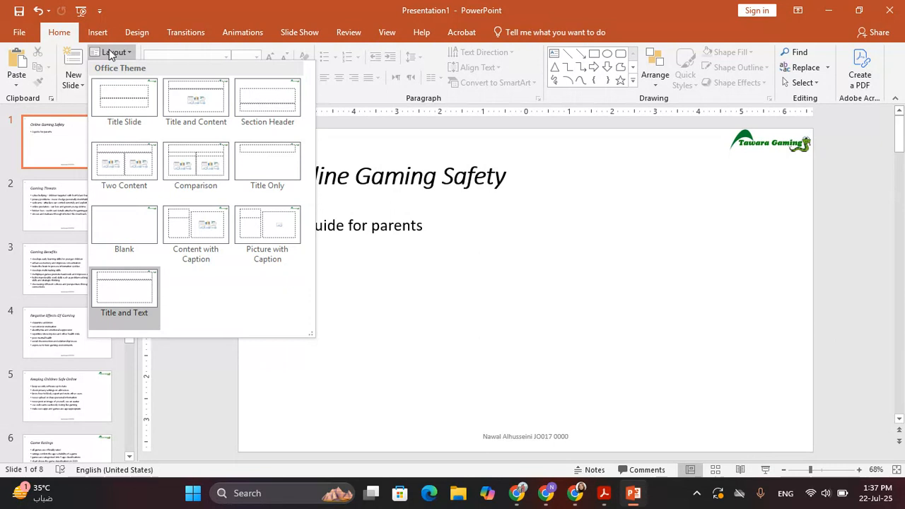
{"action": "left_click", "coordinate": [118, 93]}
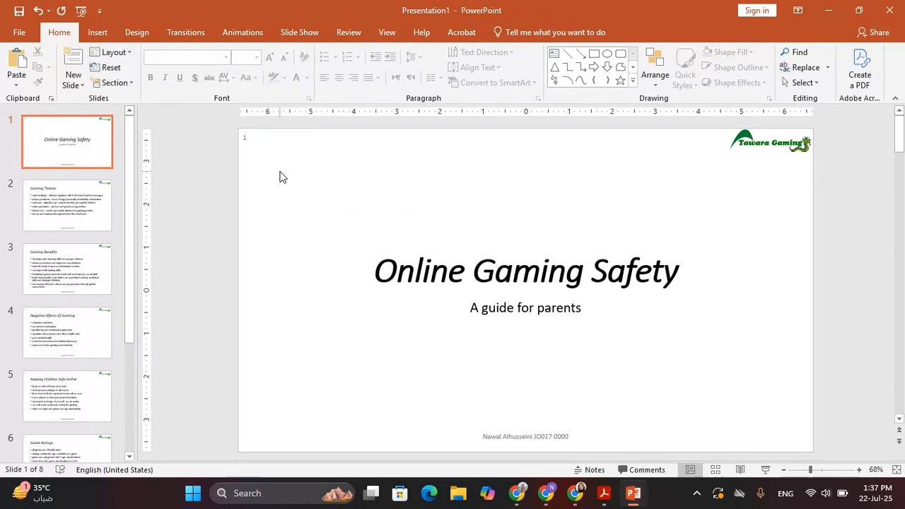
Step: Highlight question 20's centre-alignment requirement in the exam PDF and check slide 1 in PowerPoint against it
{"action": "key", "text": "alt+Tab"}
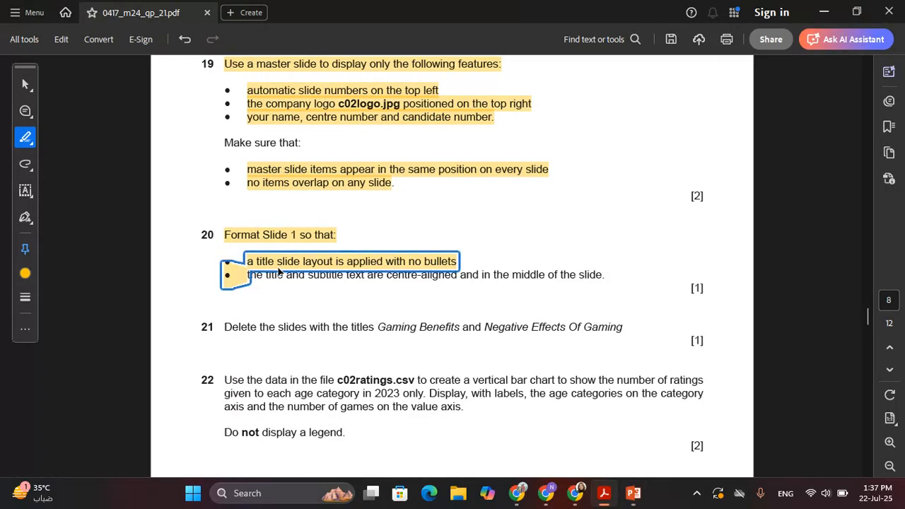
{"action": "left_click_drag", "start_coordinate": [266, 278], "coordinate": [602, 276]}
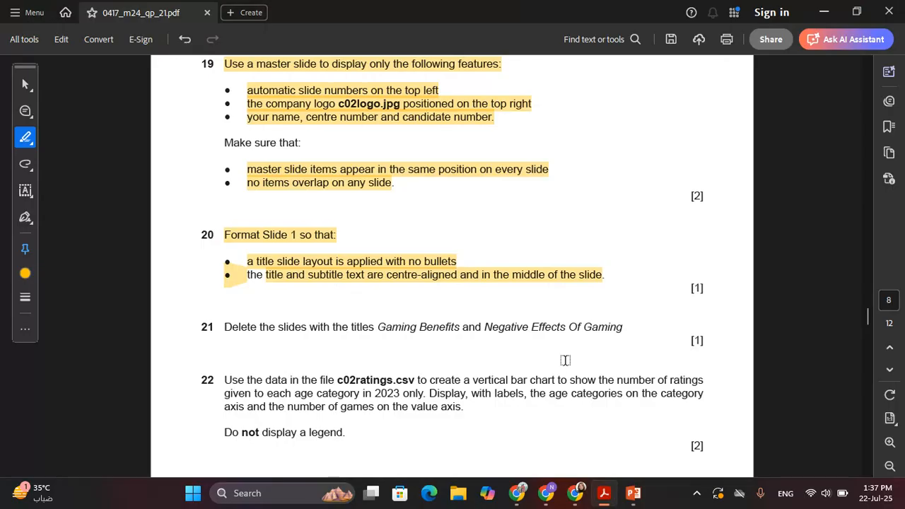
{"action": "key", "text": "alt+Tab"}
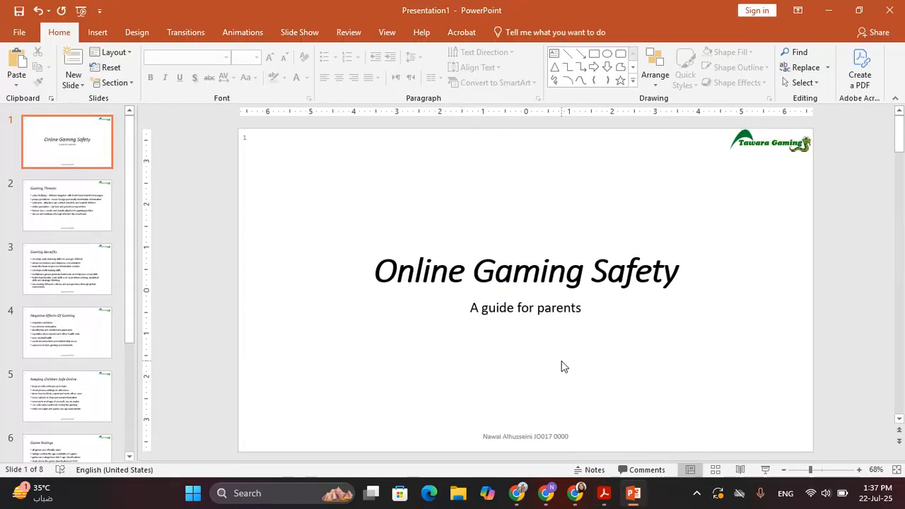
Step: Switch to the exam PDF and highlight question 21 about deleting the Gaming Benefits and Negative Effects Of Gaming slides
{"action": "key", "text": "alt+Tab"}
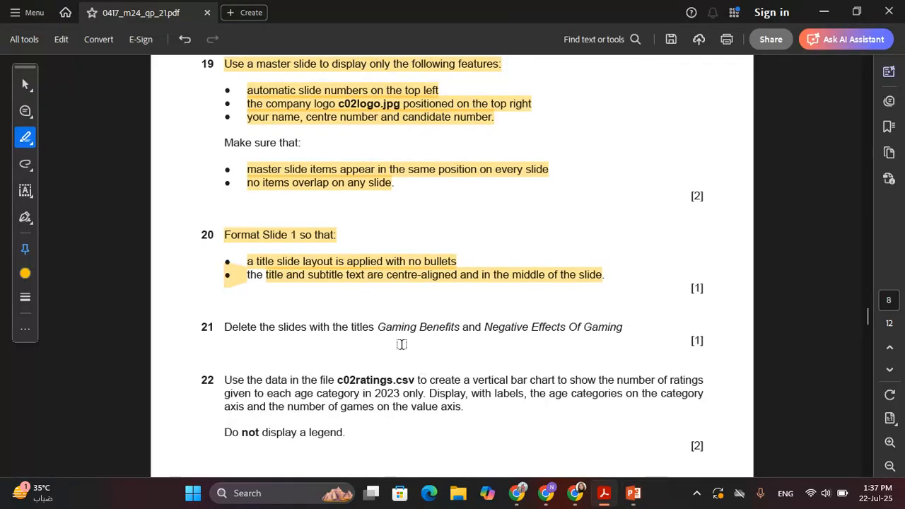
{"action": "scroll", "coordinate": [400, 345], "scroll_direction": "down", "scroll_amount": 2}
{"action": "left_click_drag", "start_coordinate": [225, 234], "coordinate": [621, 228]}
Step: Switch to PowerPoint and delete the slides titled Gaming Benefits and Negative Effects Of Gaming
{"action": "key", "text": "alt+Tab"}
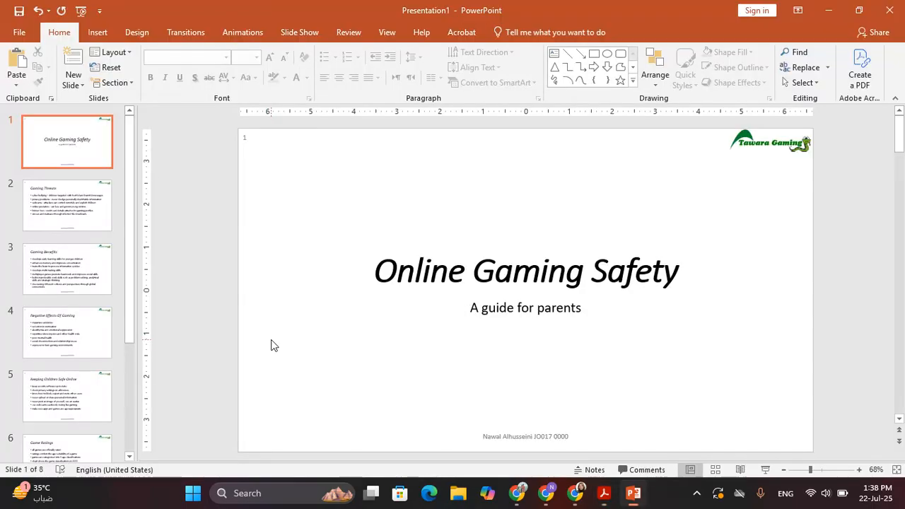
{"action": "left_click", "coordinate": [62, 205]}
{"action": "left_click", "coordinate": [65, 282]}
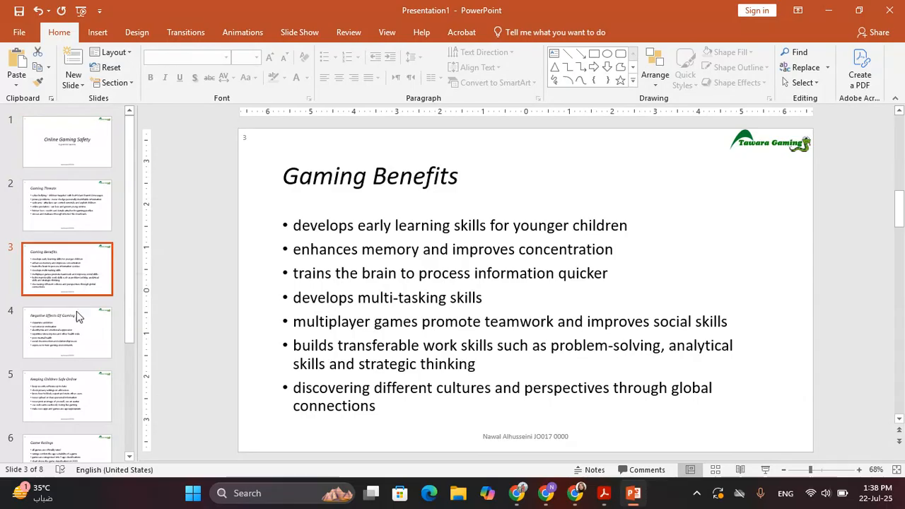
{"action": "left_click", "coordinate": [75, 339]}
{"action": "left_click", "coordinate": [83, 279]}
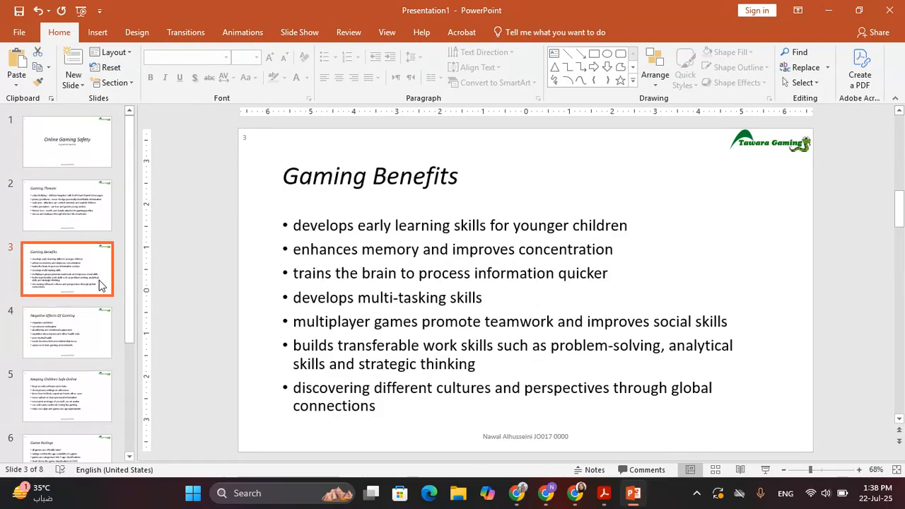
{"action": "key", "text": "Delete"}
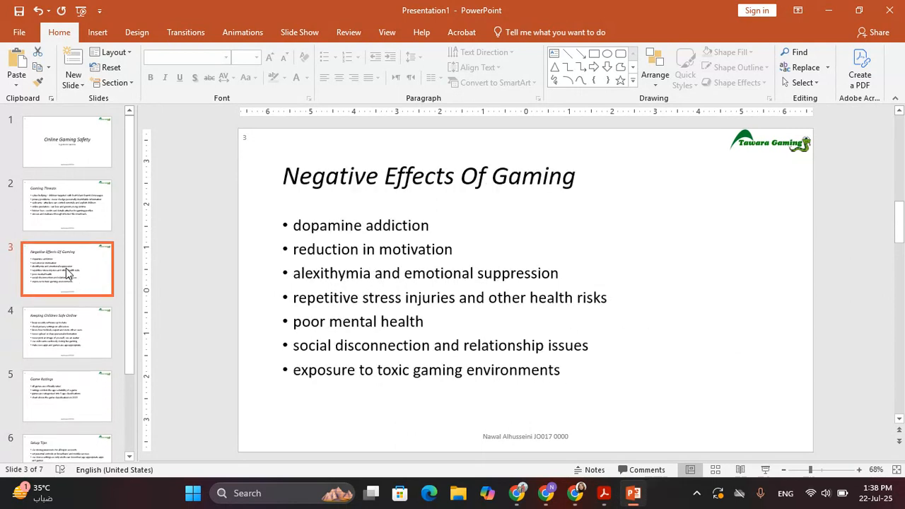
{"action": "key", "text": "Delete"}
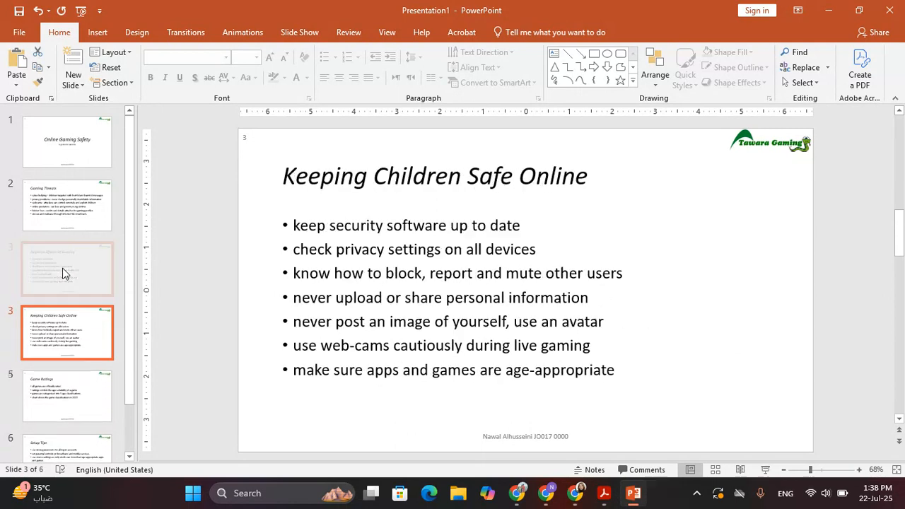
Step: Return to the exam PDF, read question 22 about the bar chart, and reactivate the text highlighter
{"action": "key", "text": "alt+Tab"}
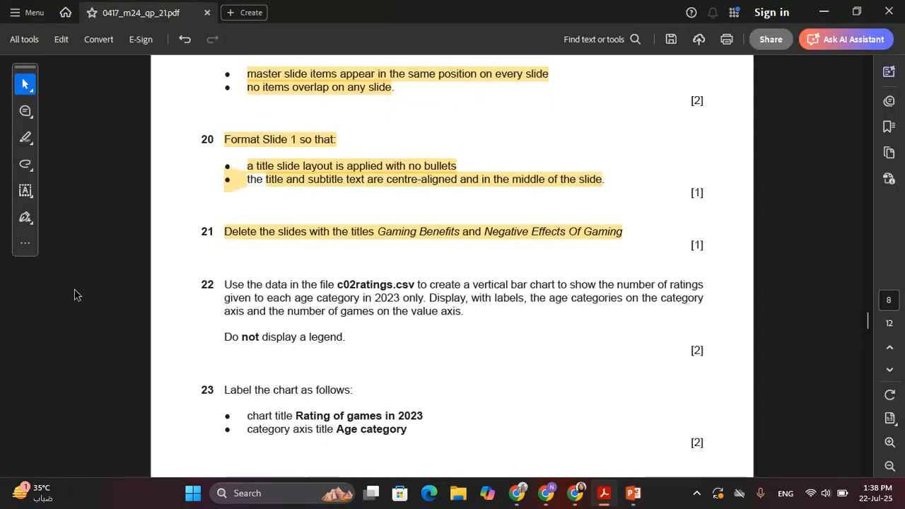
{"action": "scroll", "coordinate": [156, 314], "scroll_direction": "down", "scroll_amount": 1}
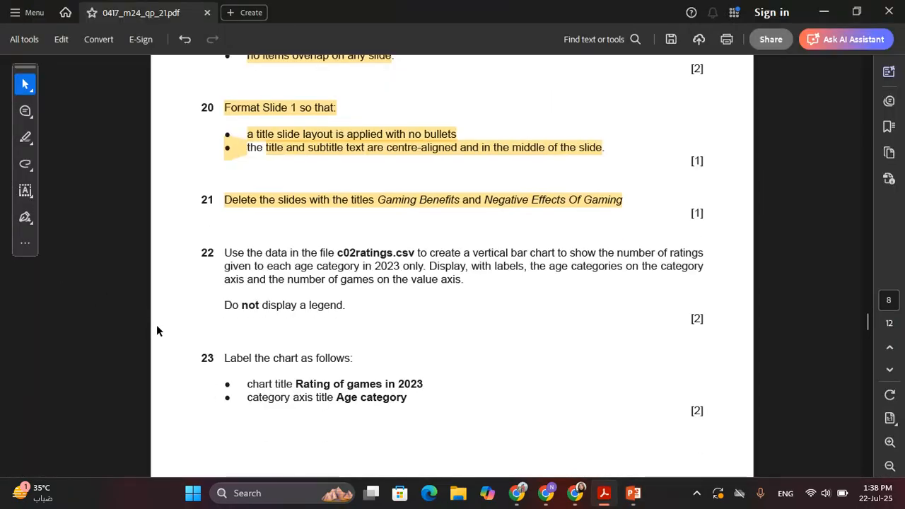
{"action": "left_click_drag", "start_coordinate": [239, 259], "coordinate": [244, 254]}
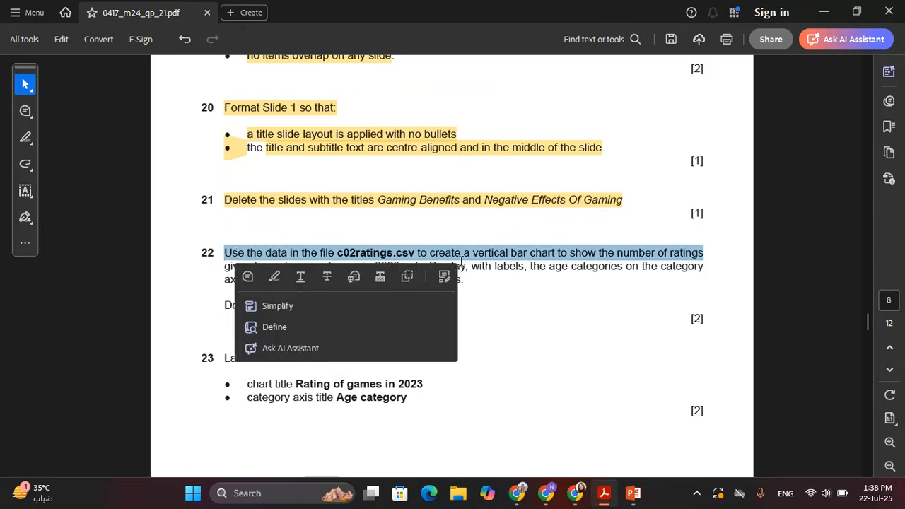
{"action": "left_click", "coordinate": [529, 306]}
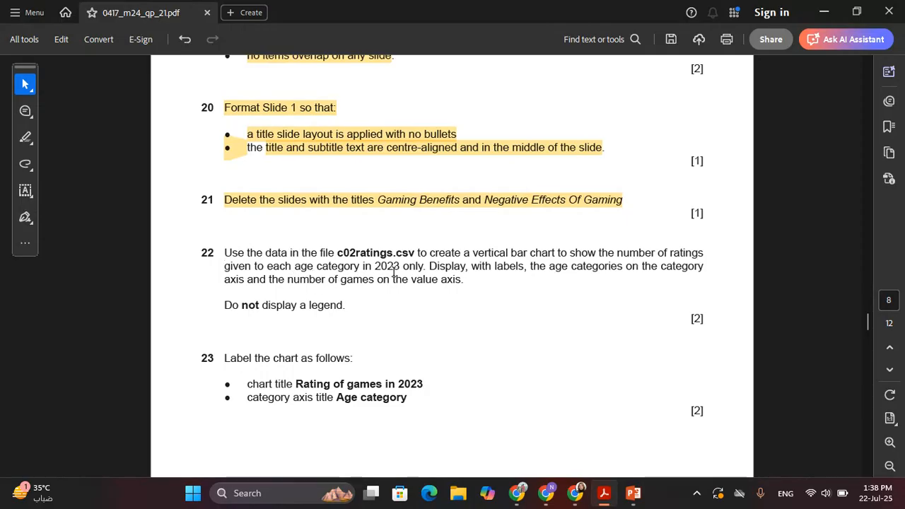
{"action": "left_click", "coordinate": [25, 137]}
{"action": "left_click", "coordinate": [106, 138]}
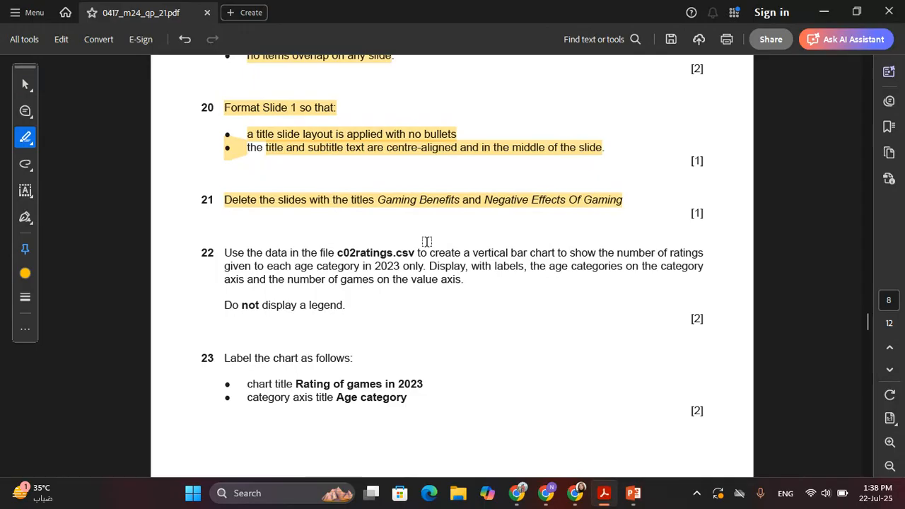
Step: Minimize the PDF and presentation windows, open the 0417_m24_sf_21 folder from the desktop, and open c02ratings in Excel
{"action": "left_click", "coordinate": [821, 11]}
{"action": "left_click", "coordinate": [818, 14]}
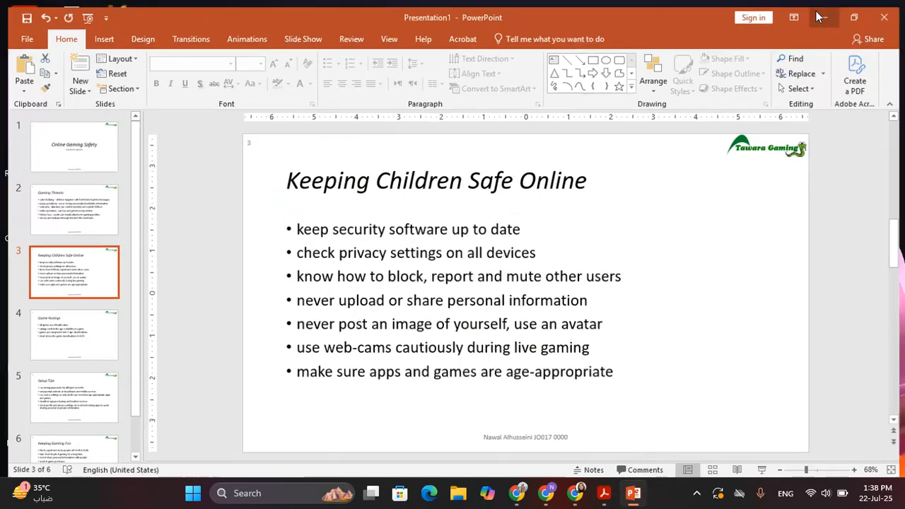
{"action": "double_click", "coordinate": [274, 34]}
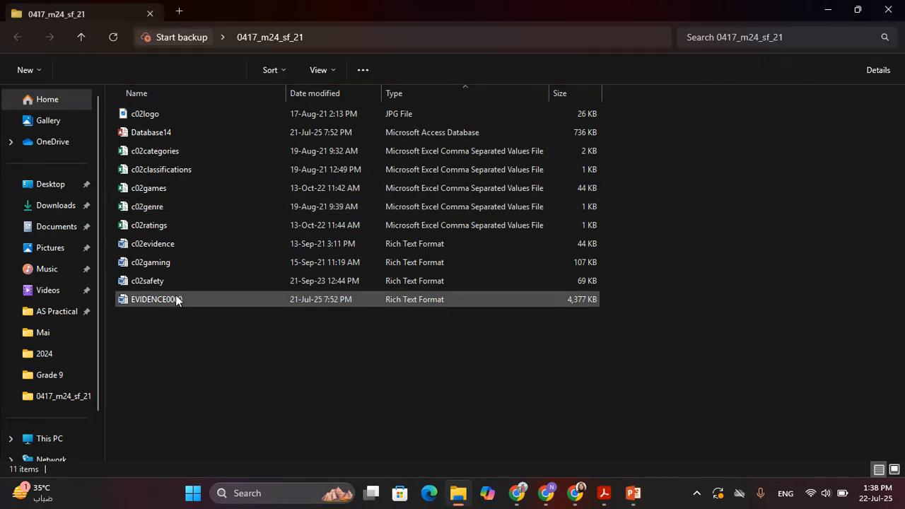
{"action": "double_click", "coordinate": [168, 226]}
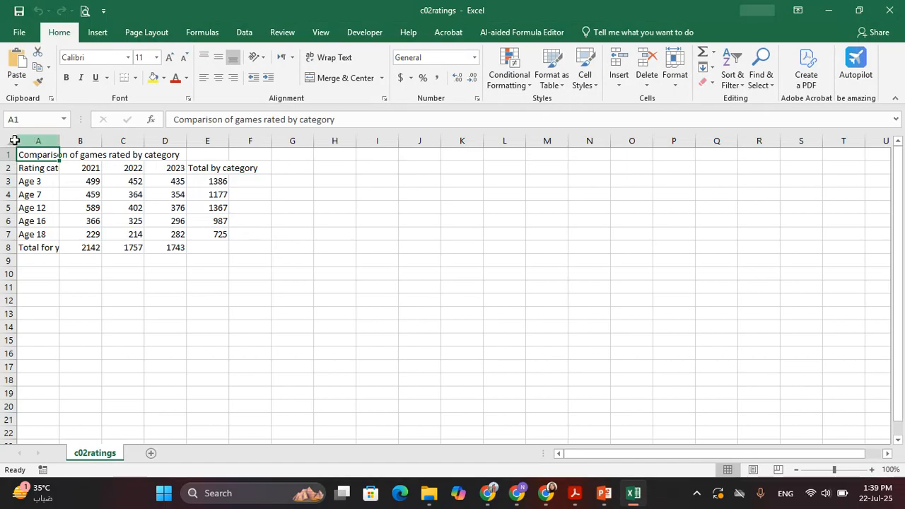
Step: Auto-fit all column widths in the c02ratings sheet to their contents
{"action": "left_click", "coordinate": [11, 141]}
{"action": "double_click", "coordinate": [59, 140]}
{"action": "left_click", "coordinate": [214, 246]}
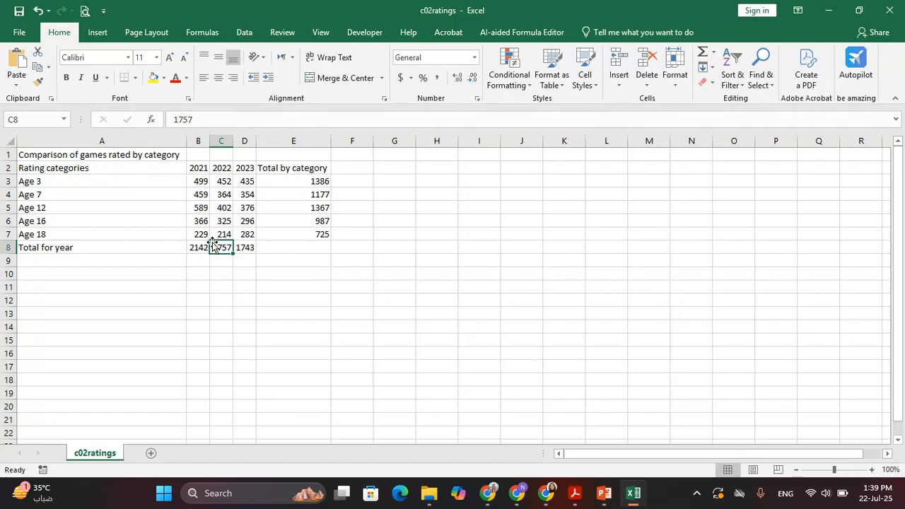
Step: Return to the exam PDF and highlight "given to each age category in 2023 only" in question 22
{"action": "key", "text": "alt+Tab"}
{"action": "key", "text": "alt+Tab"}
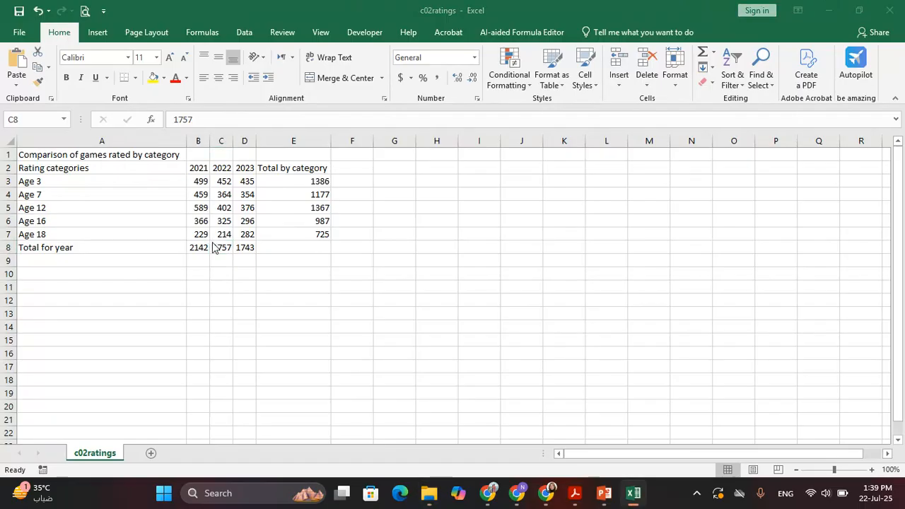
{"action": "key", "text": "alt+Tab"}
{"action": "key", "text": "Tab"}
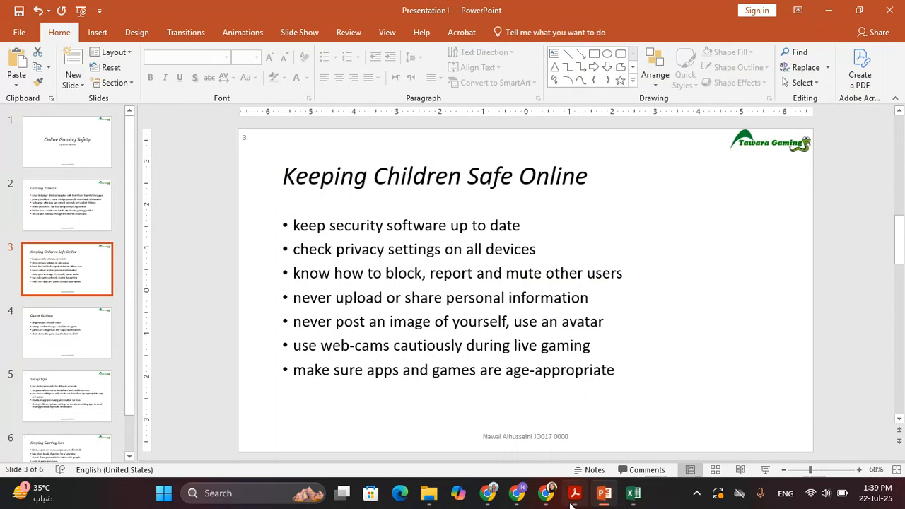
{"action": "left_click", "coordinate": [575, 493]}
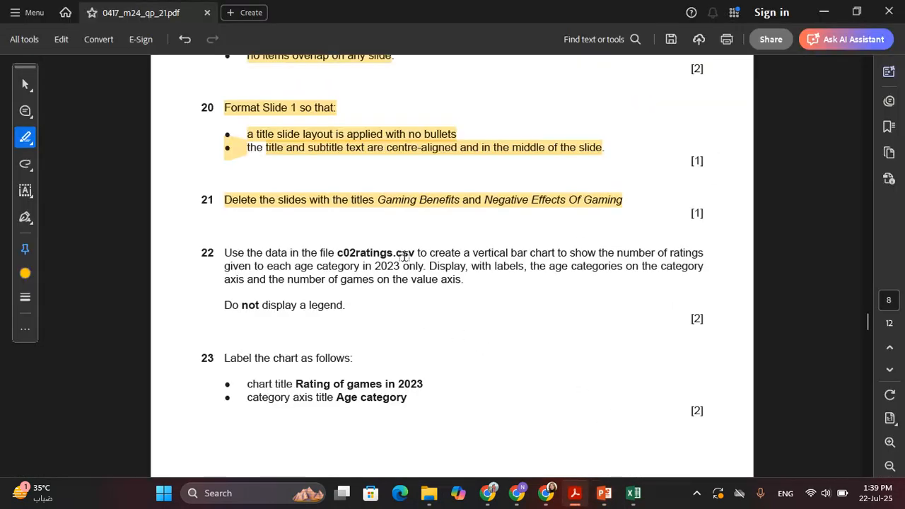
{"action": "left_click_drag", "start_coordinate": [225, 267], "coordinate": [413, 267]}
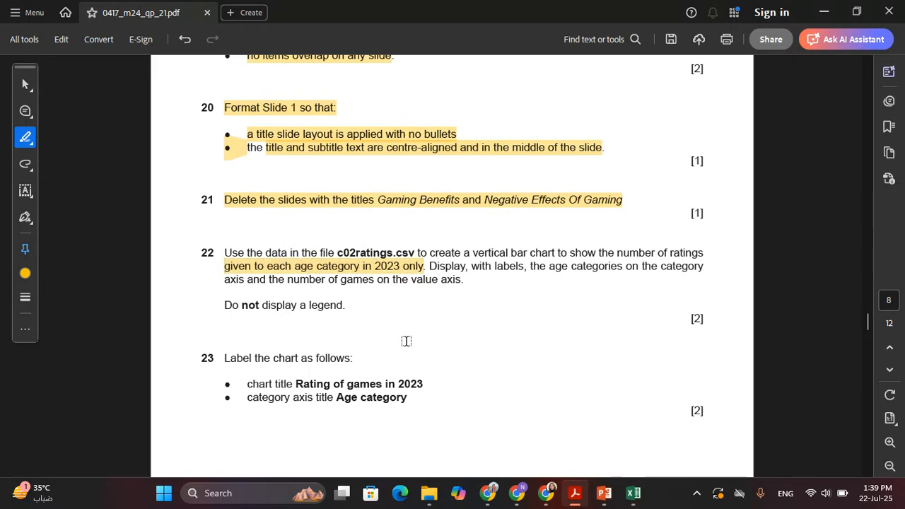
Step: Switch to the c02ratings workbook in Excel and insert a 2-D clustered column chart from A3:A7 and the 2023 values in D3:D7
{"action": "key", "text": "alt+Tab"}
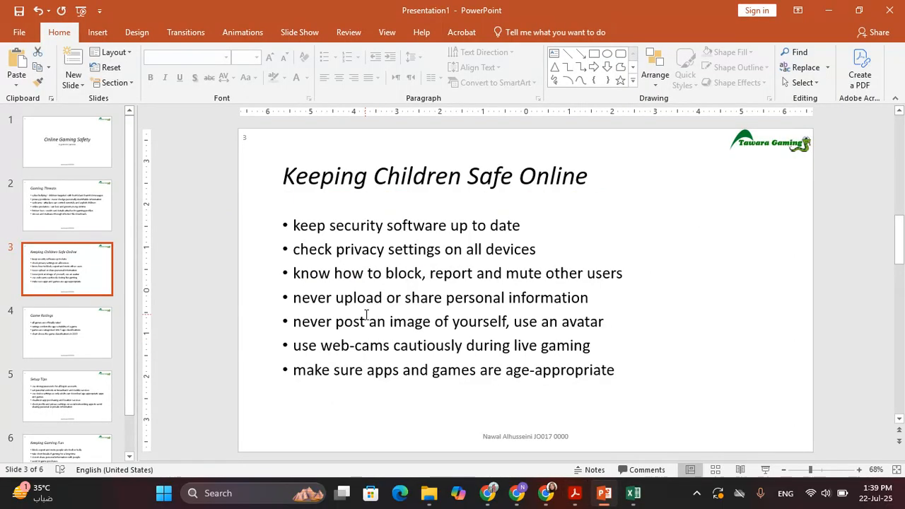
{"action": "key", "text": "alt+Tab"}
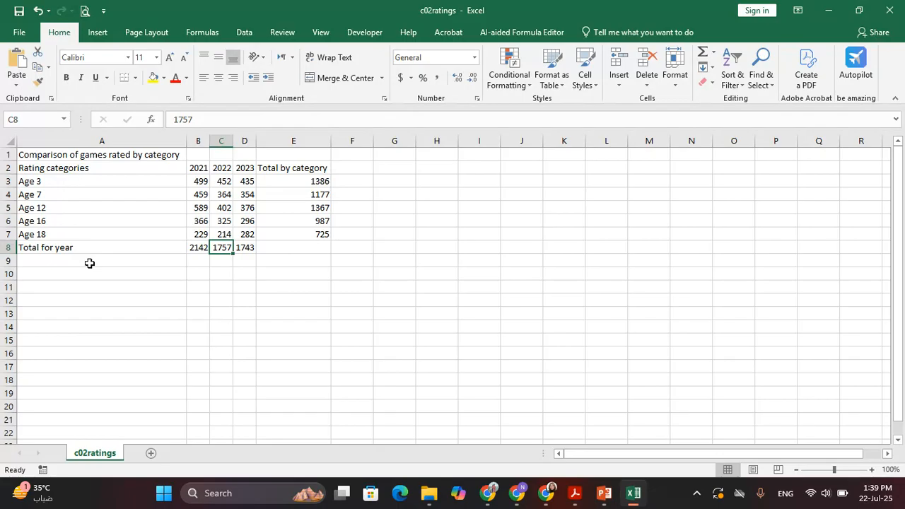
{"action": "scroll", "coordinate": [89, 264], "scroll_direction": "down", "scroll_amount": 1}
{"action": "scroll", "coordinate": [87, 204], "scroll_direction": "up", "scroll_amount": 1}
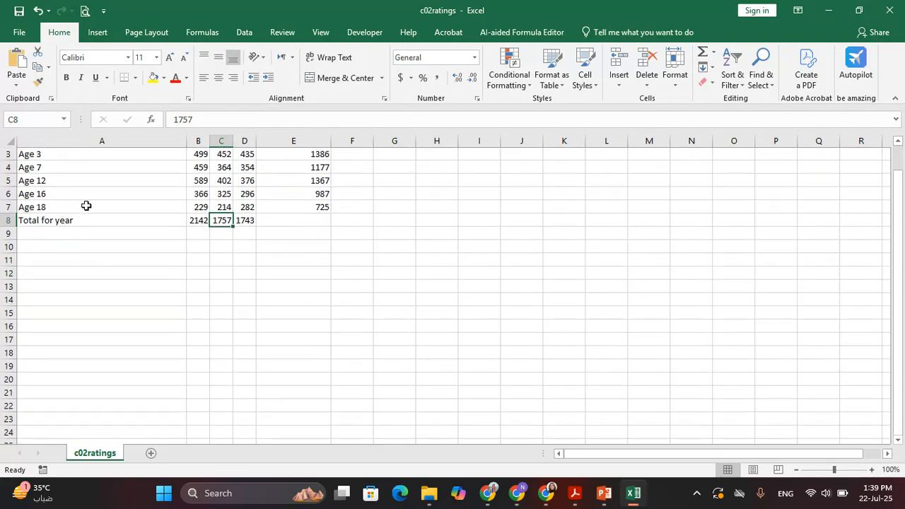
{"action": "left_click_drag", "start_coordinate": [72, 182], "coordinate": [74, 233]}
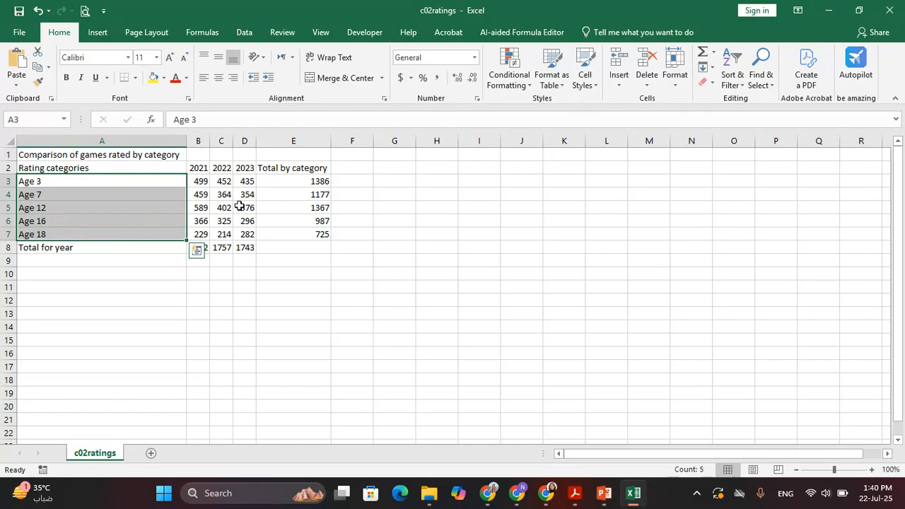
{"action": "left_click", "coordinate": [245, 182], "text": "ctrl"}
{"action": "left_click_drag", "start_coordinate": [246, 181], "coordinate": [241, 234]}
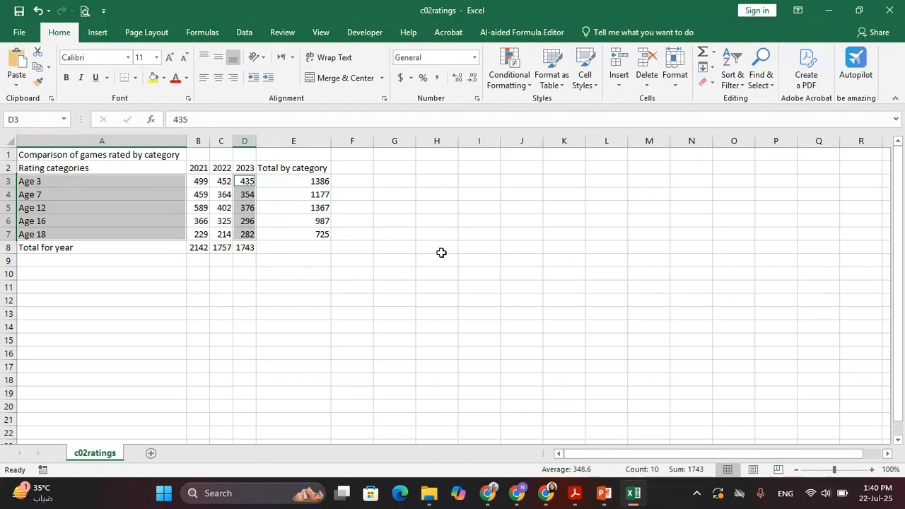
{"action": "key", "text": "alt+Tab"}
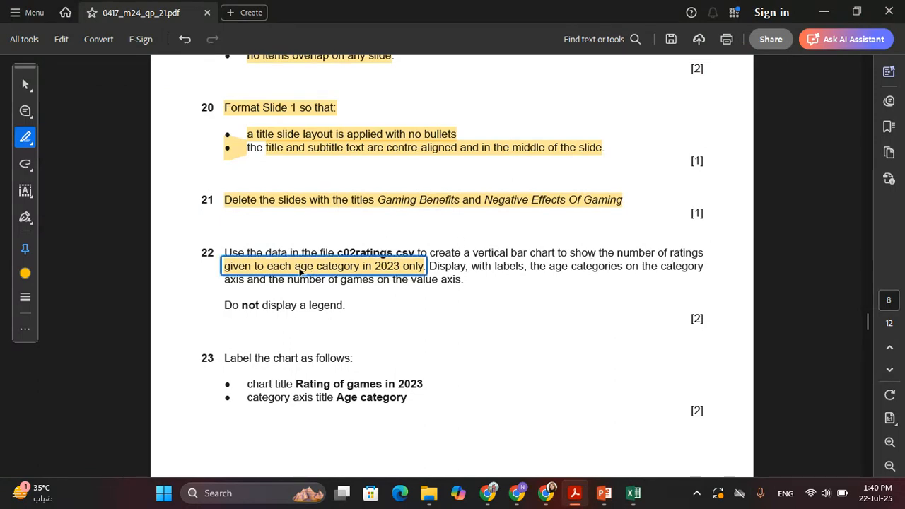
{"action": "key", "text": "alt+Tab"}
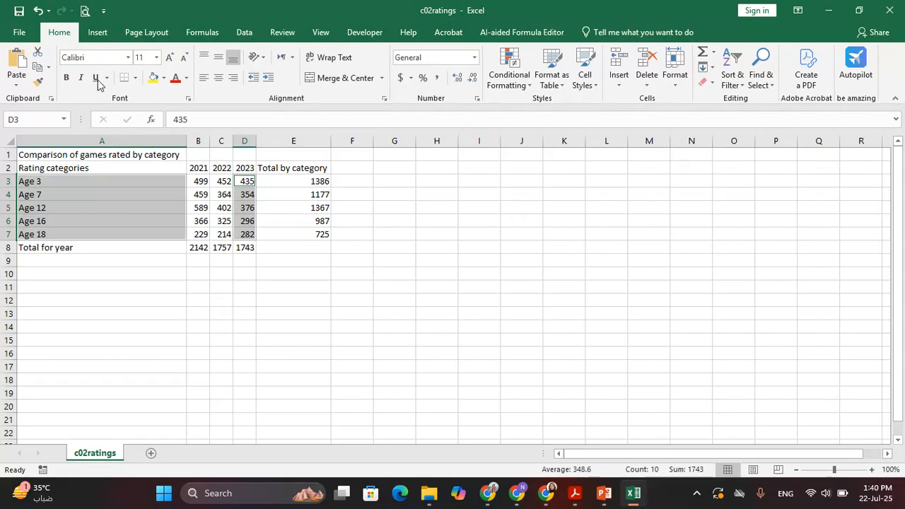
{"action": "left_click", "coordinate": [96, 33]}
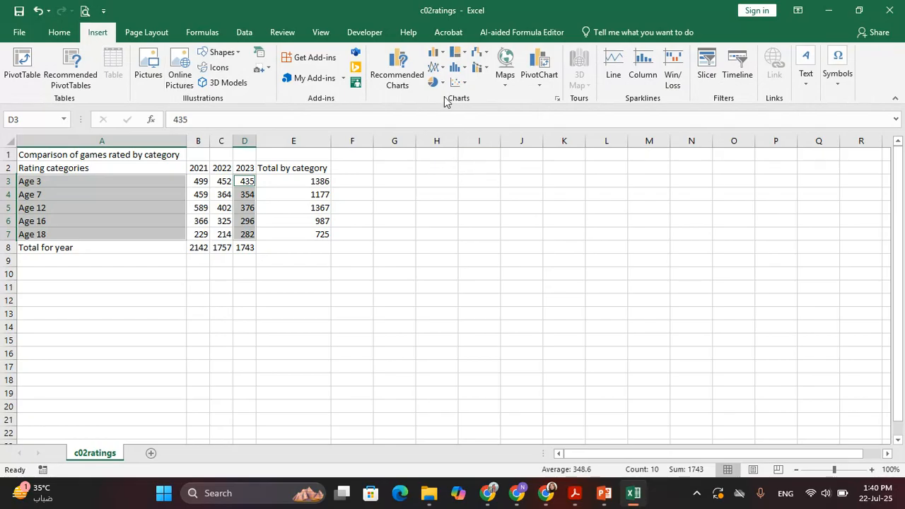
{"action": "left_click", "coordinate": [433, 55]}
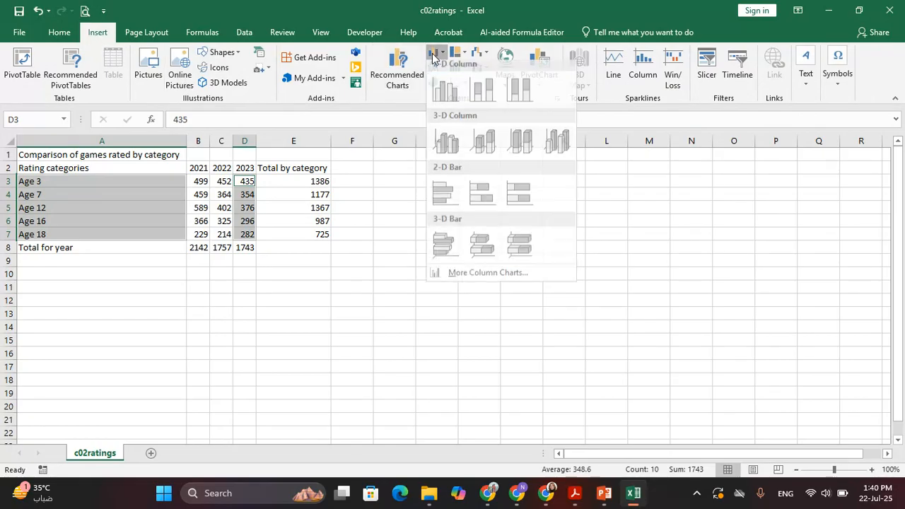
{"action": "left_click", "coordinate": [446, 94]}
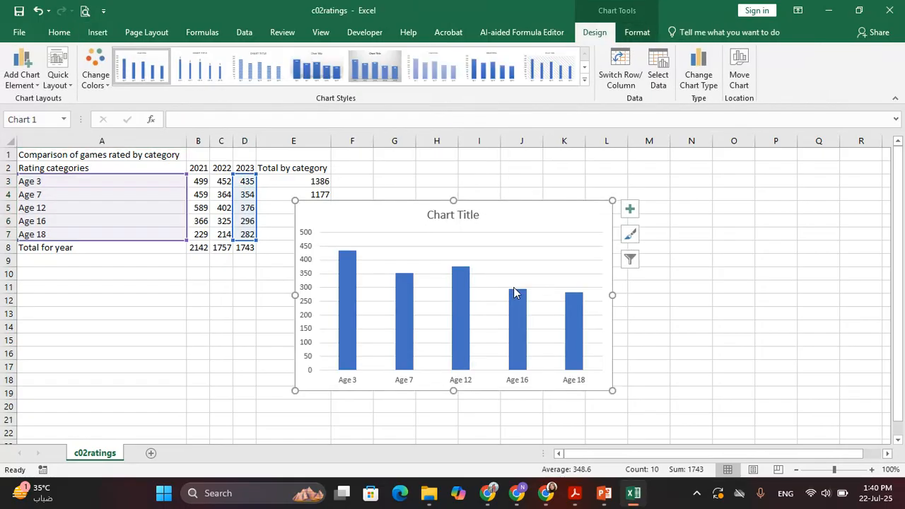
Step: In the exam PDF, highlight question 22's instruction on age categories and number of games on the axes, comparing it with the Excel chart
{"action": "key", "text": "alt+Tab"}
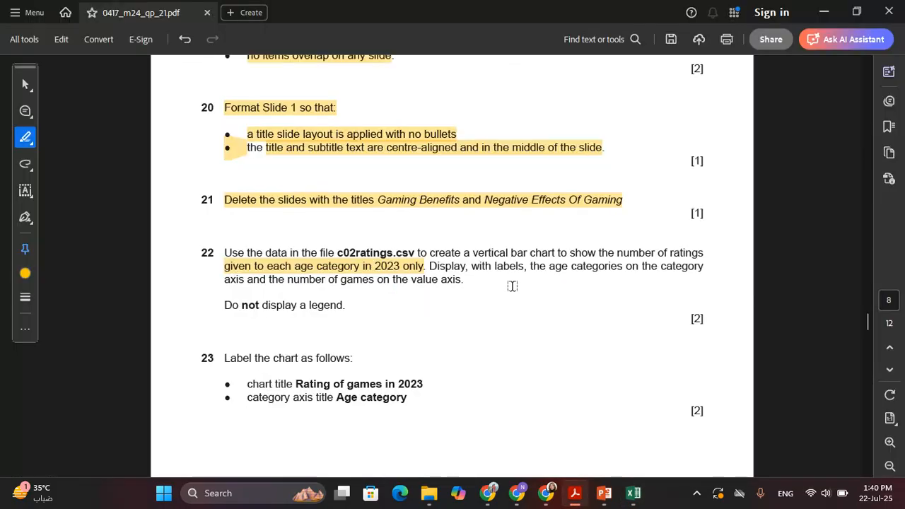
{"action": "left_click_drag", "start_coordinate": [430, 266], "coordinate": [245, 280]}
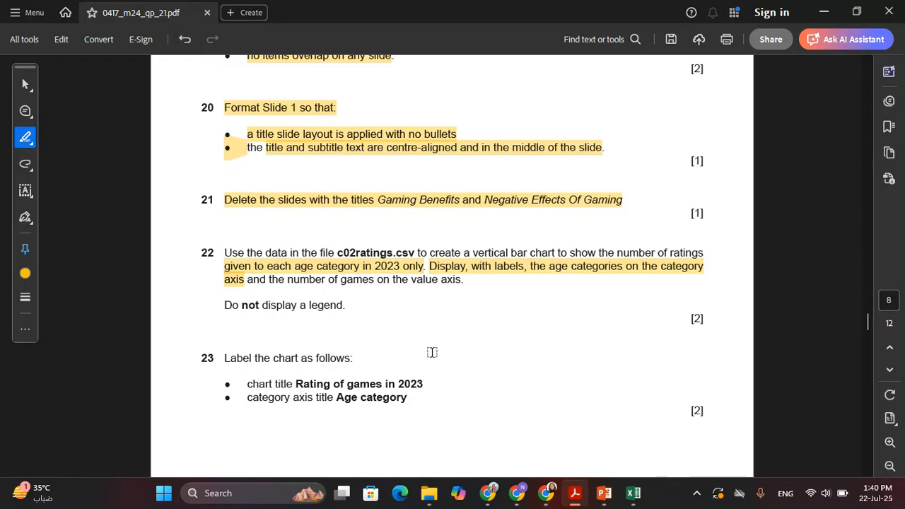
{"action": "key", "text": "alt+Tab"}
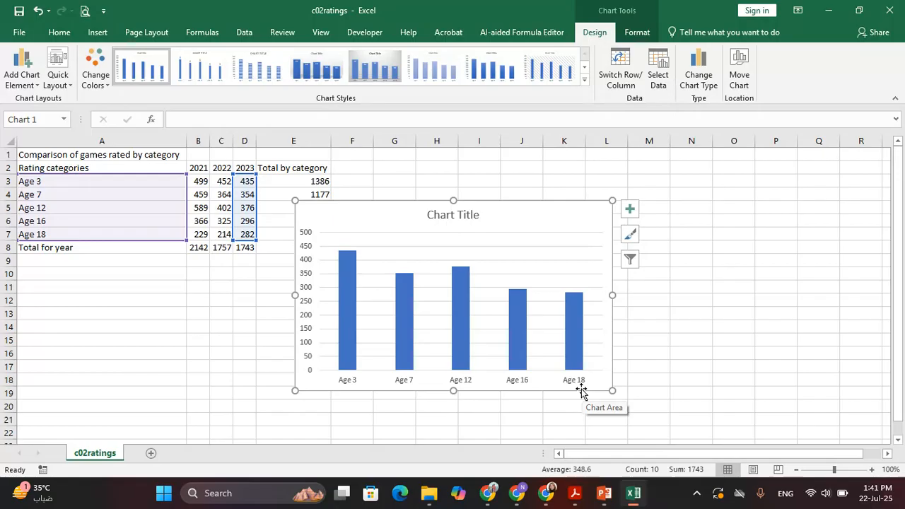
{"action": "key", "text": "alt+Tab"}
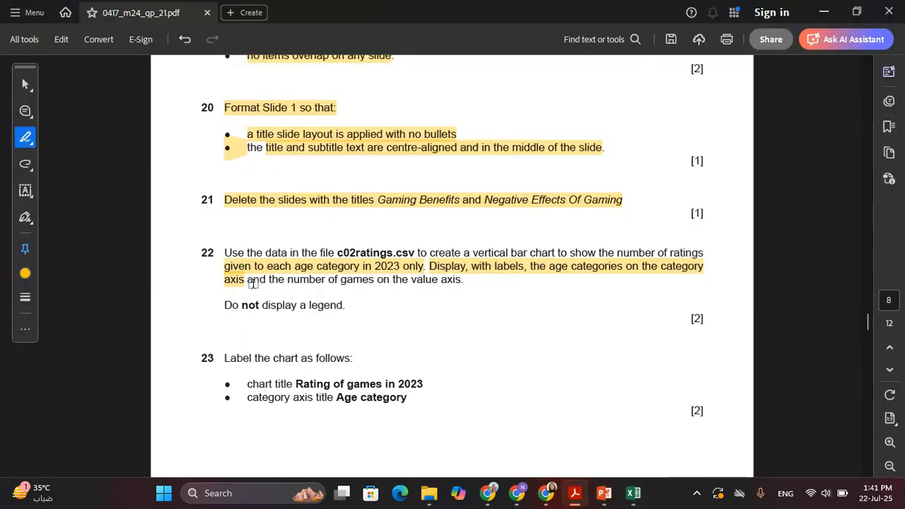
{"action": "left_click_drag", "start_coordinate": [249, 282], "coordinate": [462, 281]}
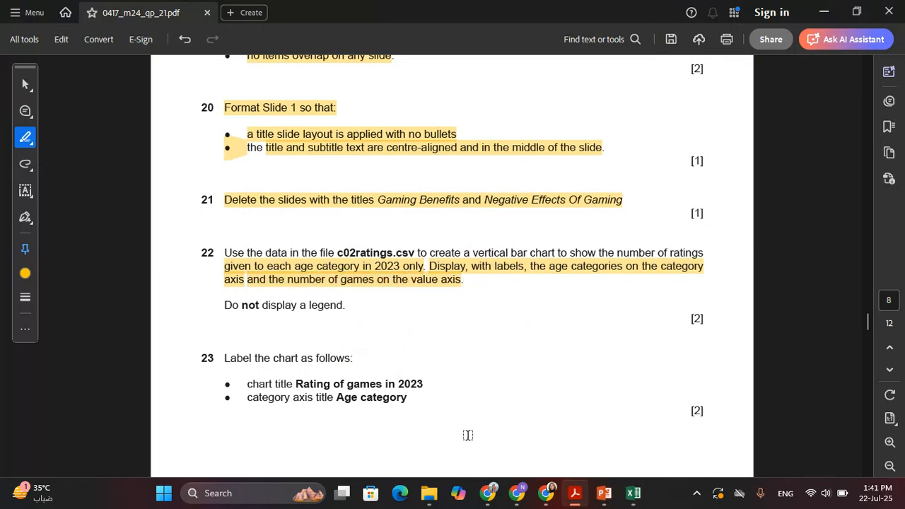
{"action": "key", "text": "alt+Tab"}
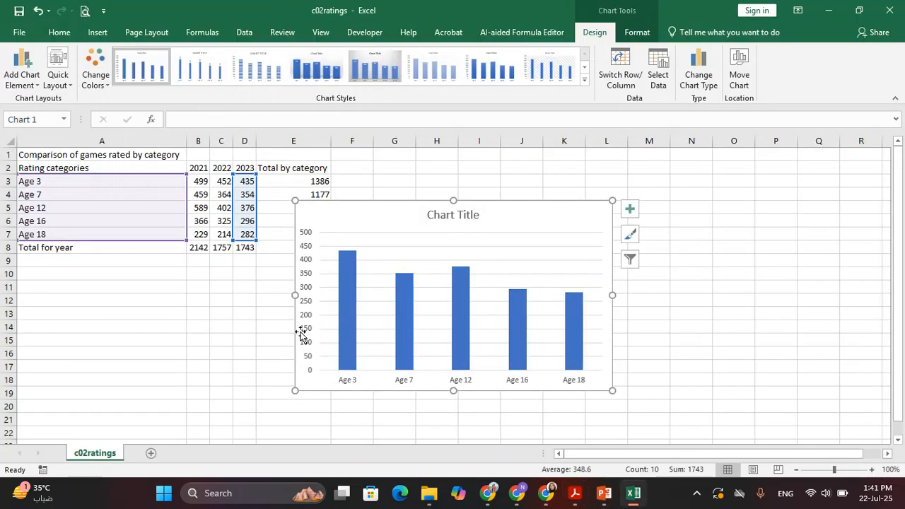
Step: Return to the exam PDF, highlight "Do not display a legend." in question 22, and check the Excel chart against it
{"action": "key", "text": "alt+Tab"}
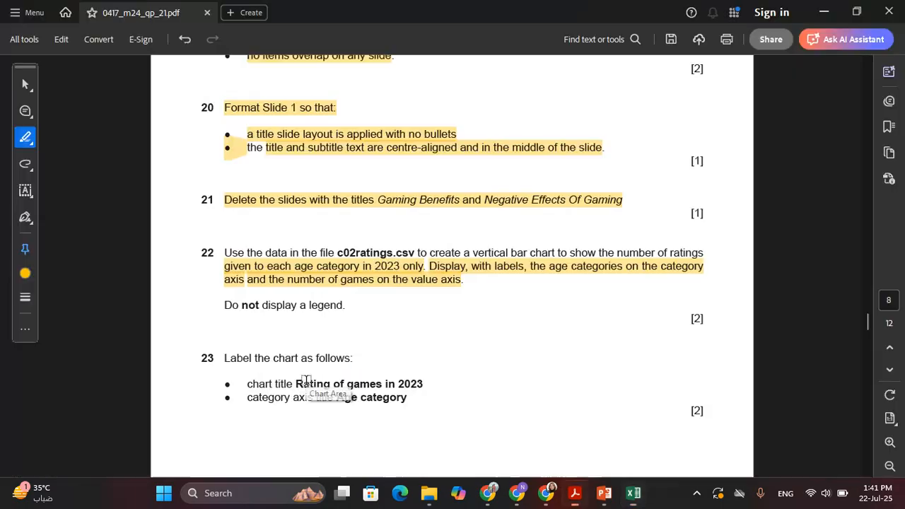
{"action": "left_click_drag", "start_coordinate": [223, 305], "coordinate": [346, 305]}
{"action": "left_click", "coordinate": [352, 303]}
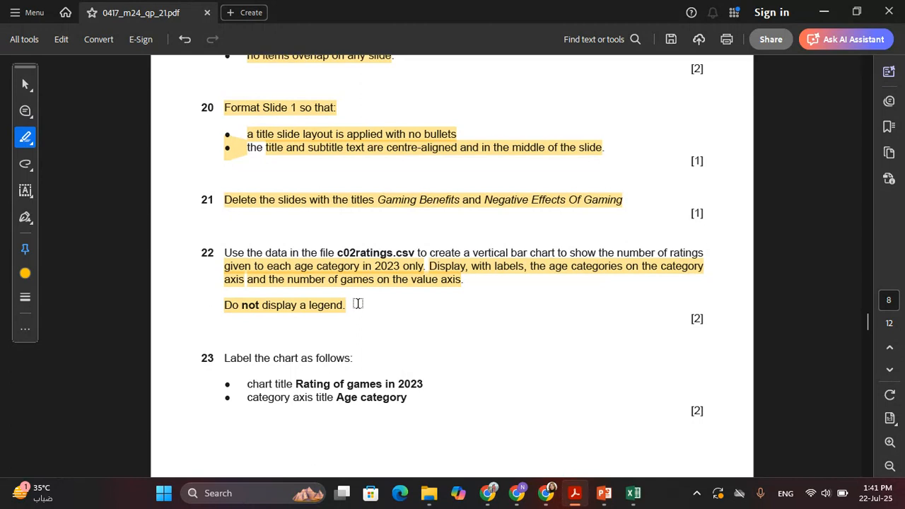
{"action": "key", "text": "alt+Tab"}
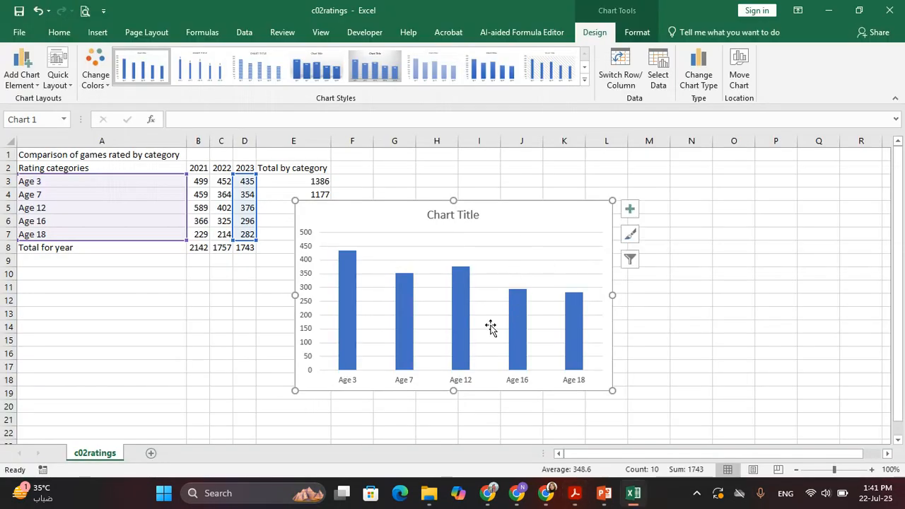
Step: Go back to the exam PDF and highlight "Label the chart as follows:" in question 23
{"action": "key", "text": "alt+Tab"}
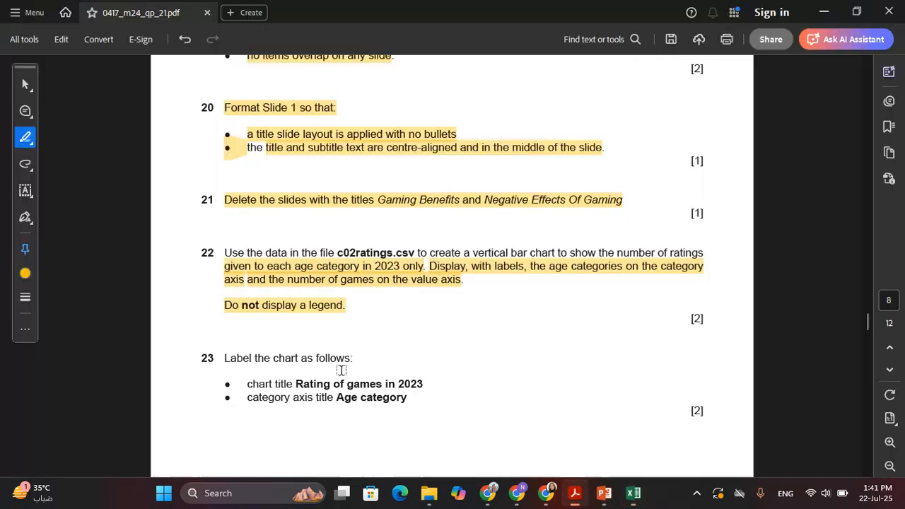
{"action": "scroll", "coordinate": [341, 368], "scroll_direction": "down", "scroll_amount": 2}
{"action": "left_click_drag", "start_coordinate": [225, 294], "coordinate": [353, 296]}
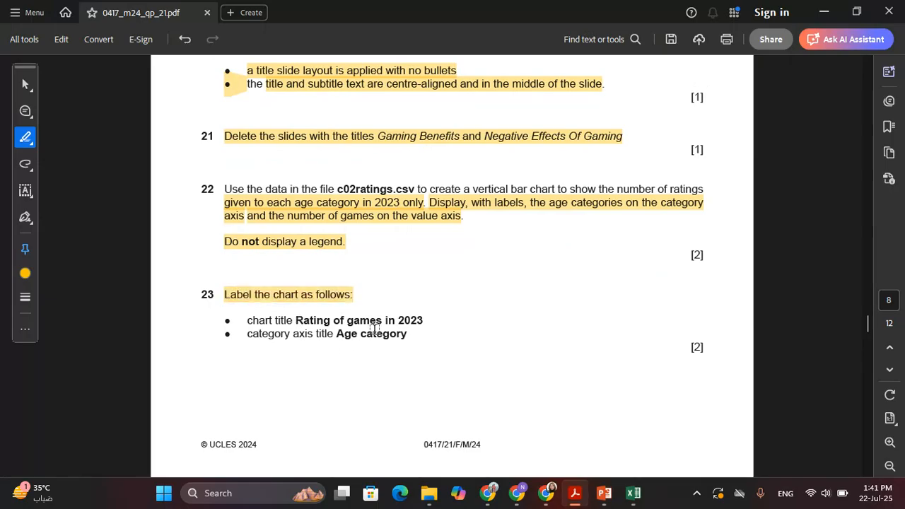
Step: Set the Excel chart's title to "Rating of games in 2023", checking the wording against the exam PDF
{"action": "key", "text": "alt+Tab"}
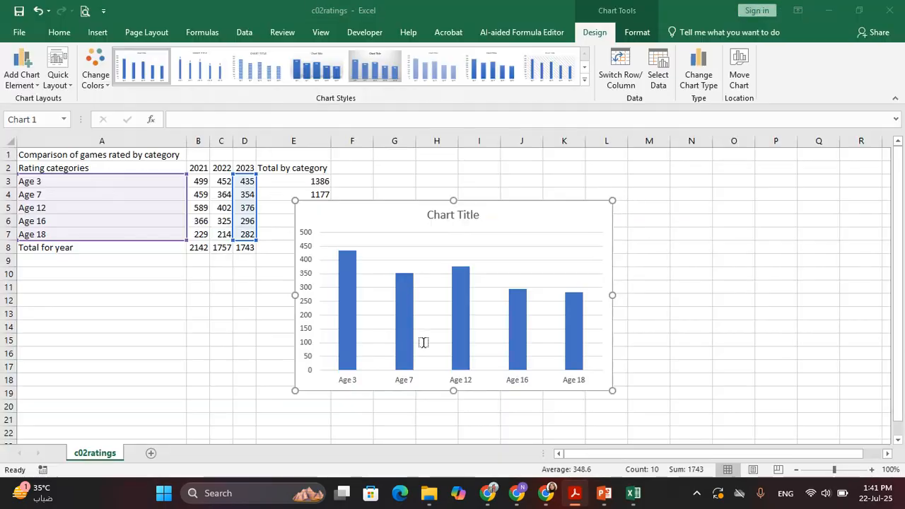
{"action": "left_click", "coordinate": [438, 216]}
{"action": "triple_click", "coordinate": [438, 216]}
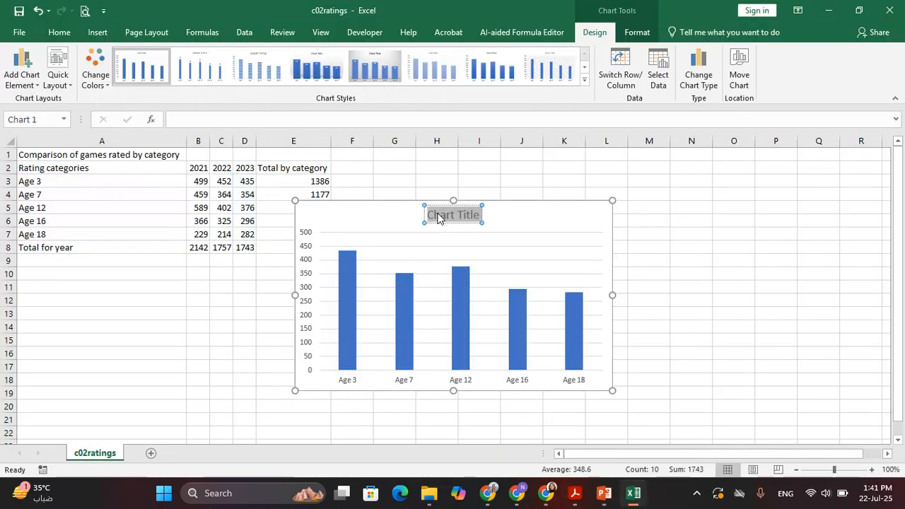
{"action": "key", "text": "alt+Tab"}
{"action": "key", "text": "alt+Tab"}
{"action": "type", "text": "Rating"}
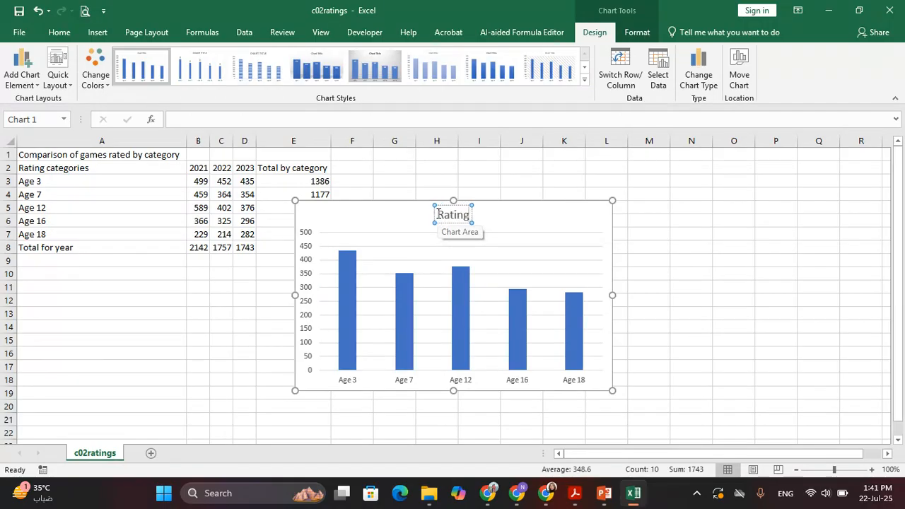
{"action": "key", "text": "alt+Tab"}
{"action": "key", "text": "alt+Tab"}
{"action": "type", "text": "of games"}
{"action": "key", "text": "alt+Tab"}
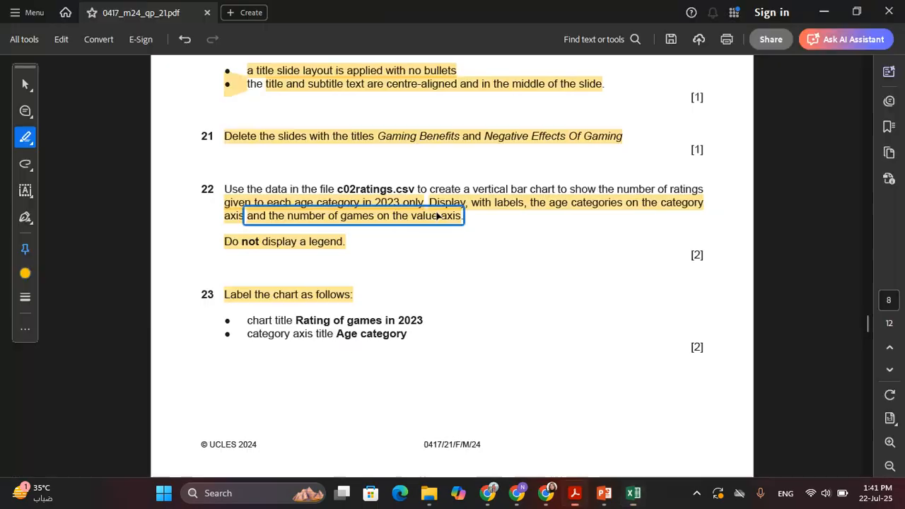
{"action": "key", "text": "alt+Tab"}
{"action": "type", "text": "in 2023"}
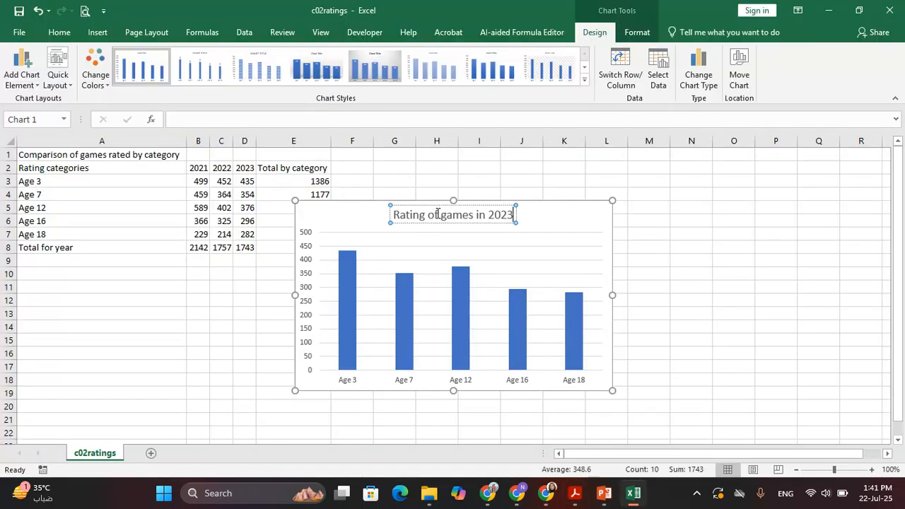
Step: Return to the exam PDF and highlight "category axis title Age category" in question 23
{"action": "key", "text": "alt+Tab"}
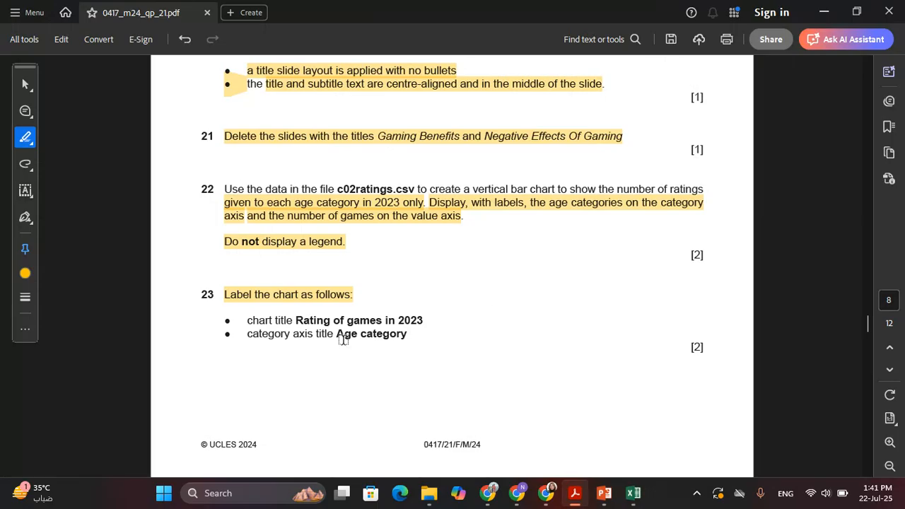
{"action": "left_click_drag", "start_coordinate": [255, 335], "coordinate": [314, 335]}
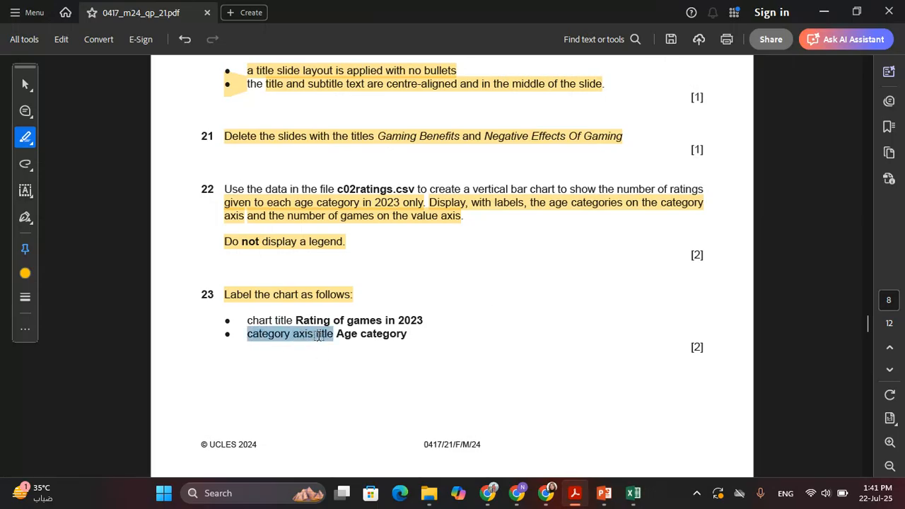
{"action": "left_click_drag", "start_coordinate": [320, 336], "coordinate": [375, 379]}
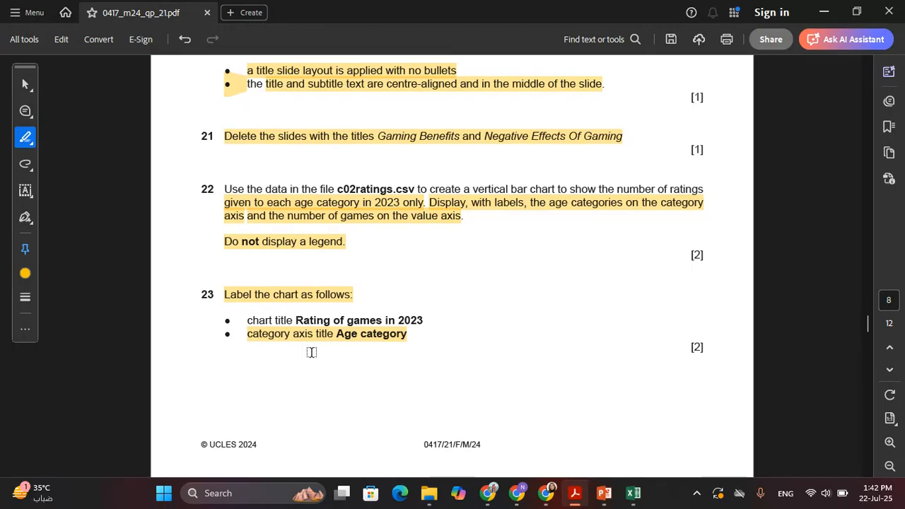
Step: Switch to Excel and add a primary horizontal axis title to the ratings chart
{"action": "key", "text": "alt+Tab"}
{"action": "left_click", "coordinate": [591, 225]}
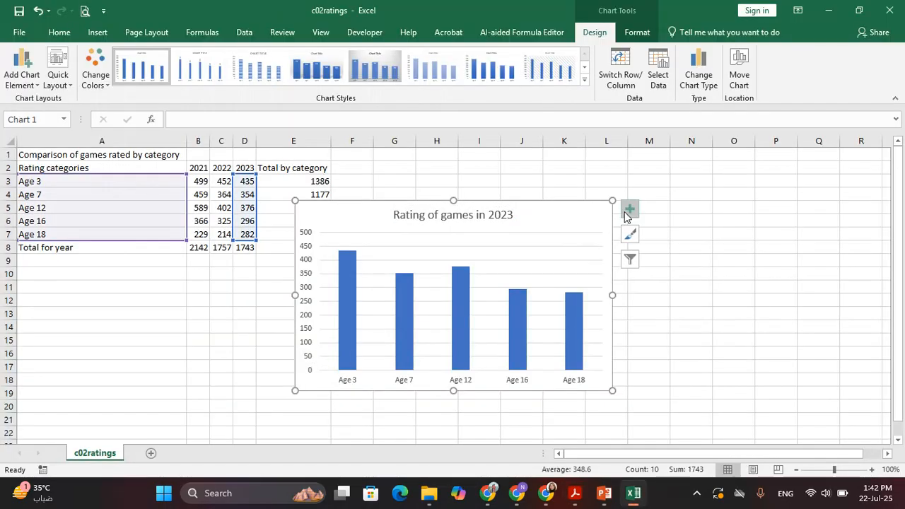
{"action": "left_click", "coordinate": [628, 210]}
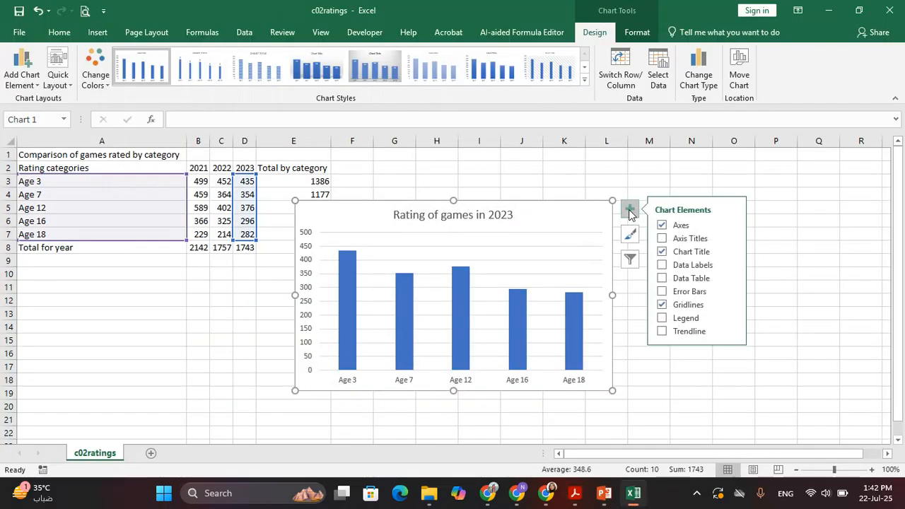
{"action": "left_click", "coordinate": [731, 239]}
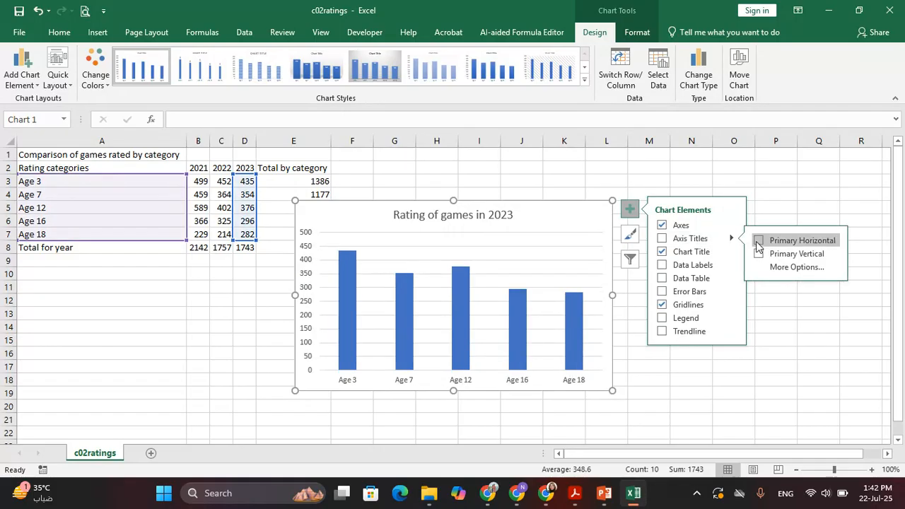
{"action": "left_click", "coordinate": [758, 241]}
Step: Set the horizontal axis title to "Age category", checking the wording against the exam PDF
{"action": "left_click", "coordinate": [460, 374]}
{"action": "left_click", "coordinate": [459, 374]}
{"action": "triple_click", "coordinate": [460, 373]}
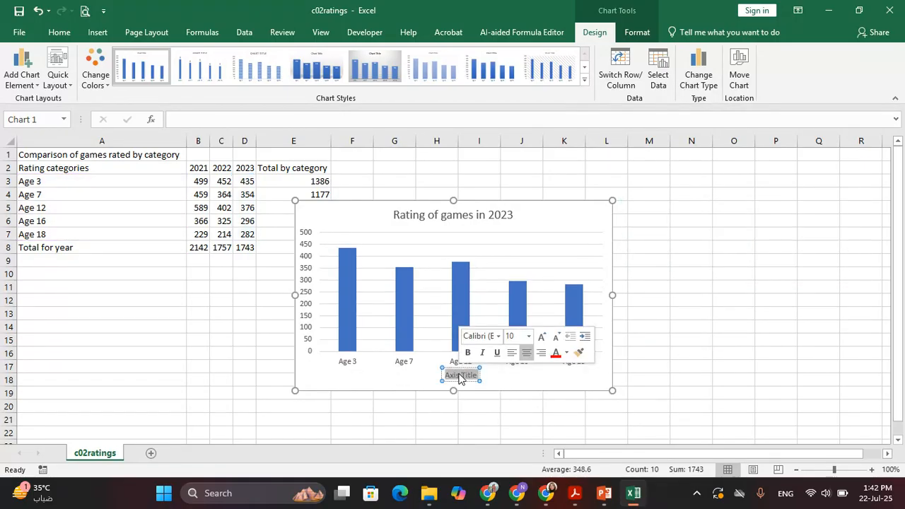
{"action": "key", "text": "alt+Tab"}
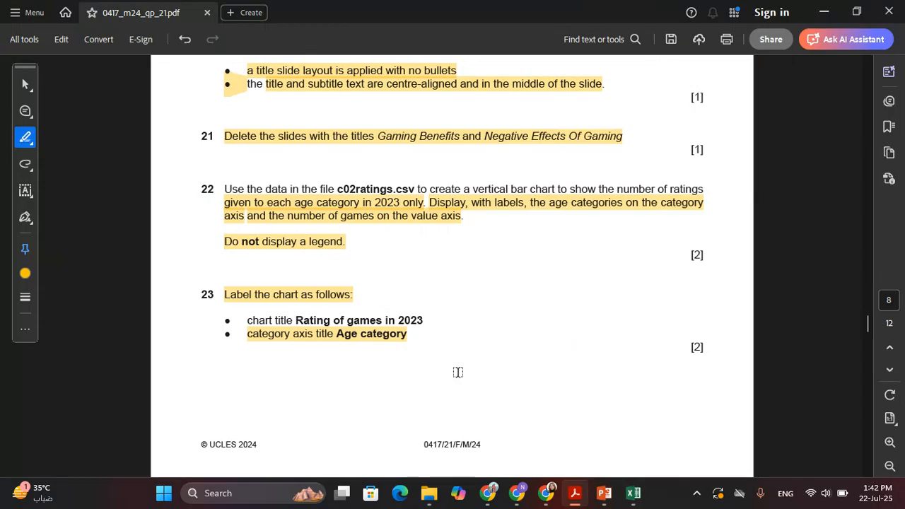
{"action": "key", "text": "alt+Tab"}
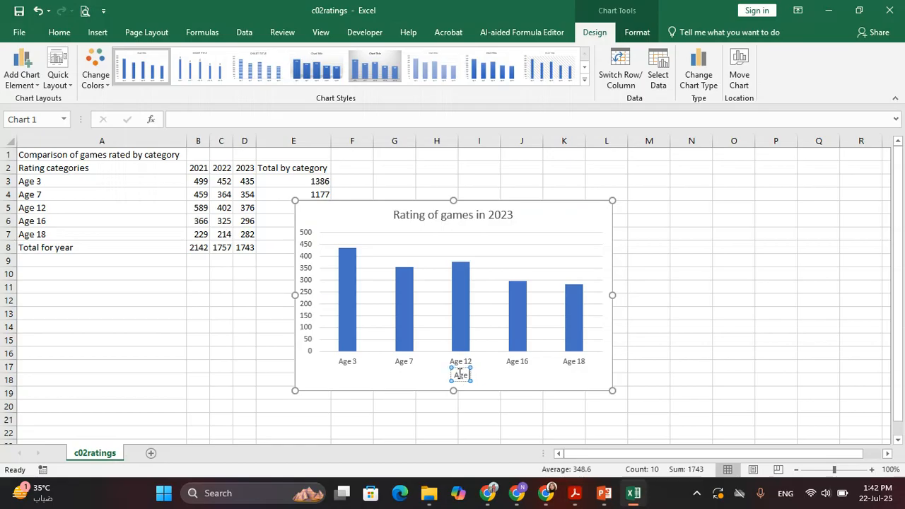
{"action": "key", "text": "alt+Tab"}
{"action": "key", "text": "alt+Tab"}
{"action": "type", "text": "Age cate"}
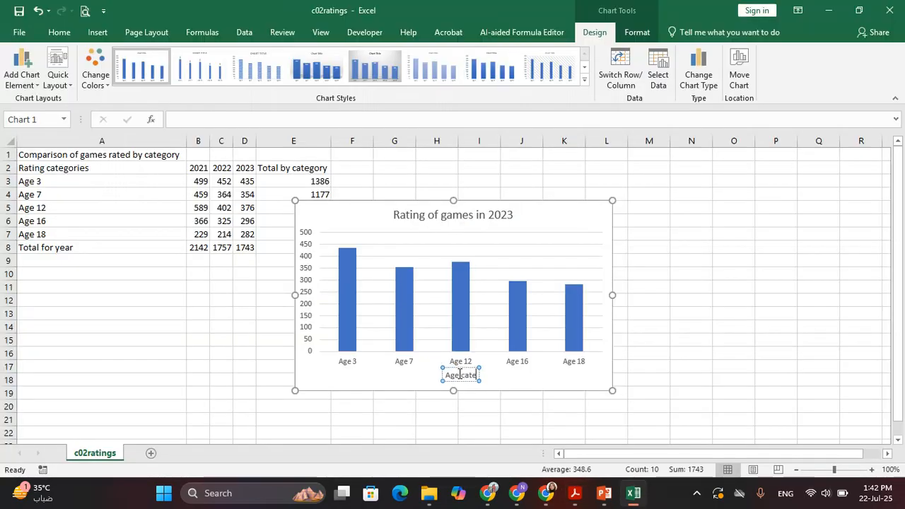
{"action": "type", "text": "gory"}
{"action": "left_click", "coordinate": [566, 367]}
Step: Return to the exam PDF and highlight question 24, "Display only the data values along the top of each bar."
{"action": "key", "text": "alt+Tab"}
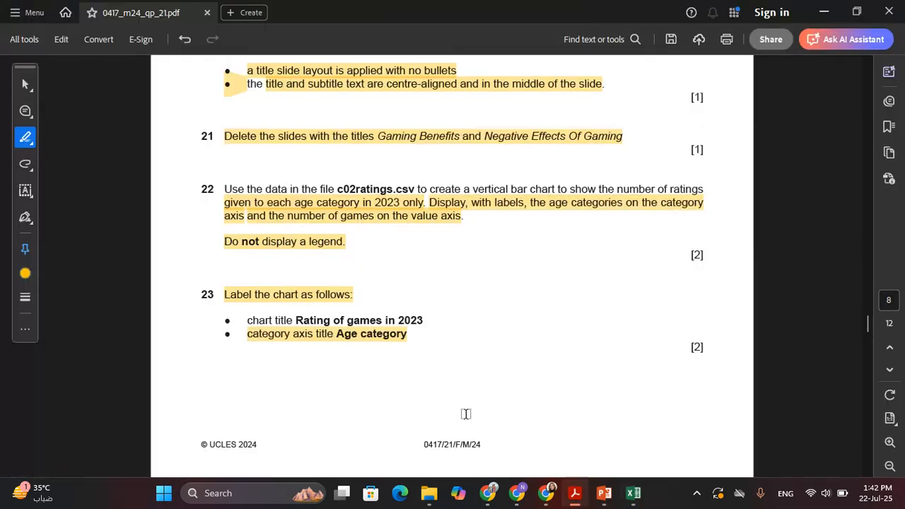
{"action": "scroll", "coordinate": [434, 408], "scroll_direction": "down", "scroll_amount": 5}
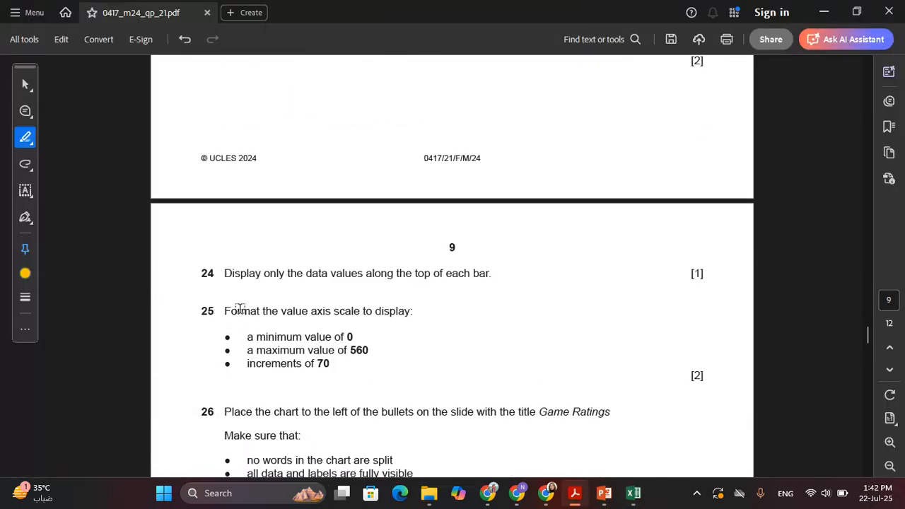
{"action": "left_click_drag", "start_coordinate": [226, 273], "coordinate": [489, 276]}
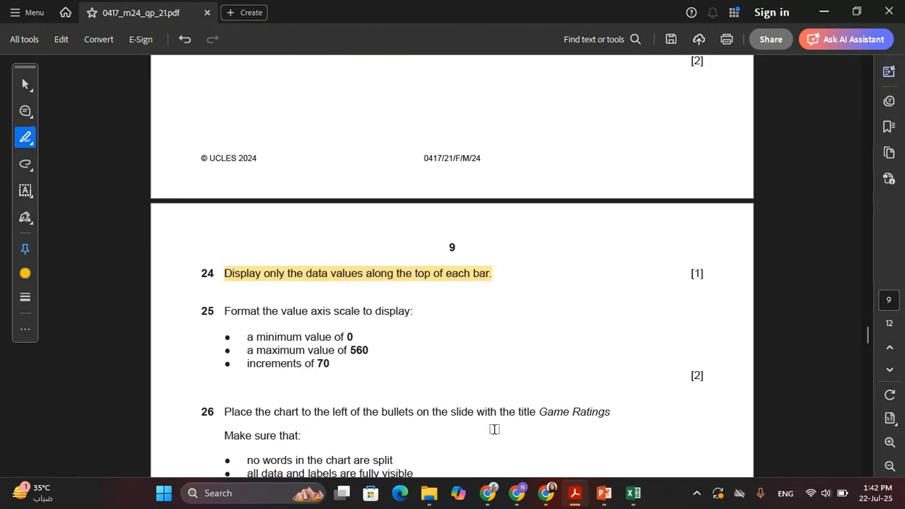
Step: Go back to Excel and add data labels showing the values above the chart's bars
{"action": "key", "text": "alt+Tab"}
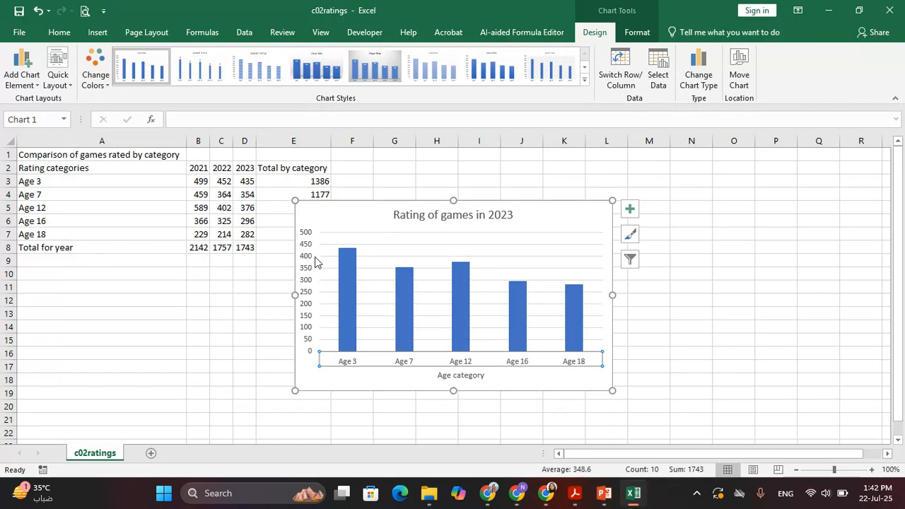
{"action": "key", "text": "alt+Tab"}
{"action": "key", "text": "alt+Tab"}
{"action": "left_click", "coordinate": [630, 209]}
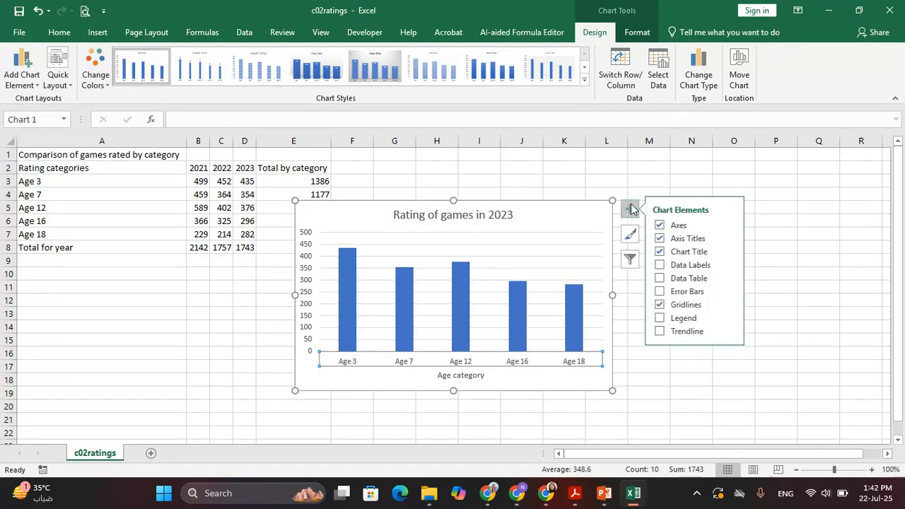
{"action": "left_click", "coordinate": [663, 266]}
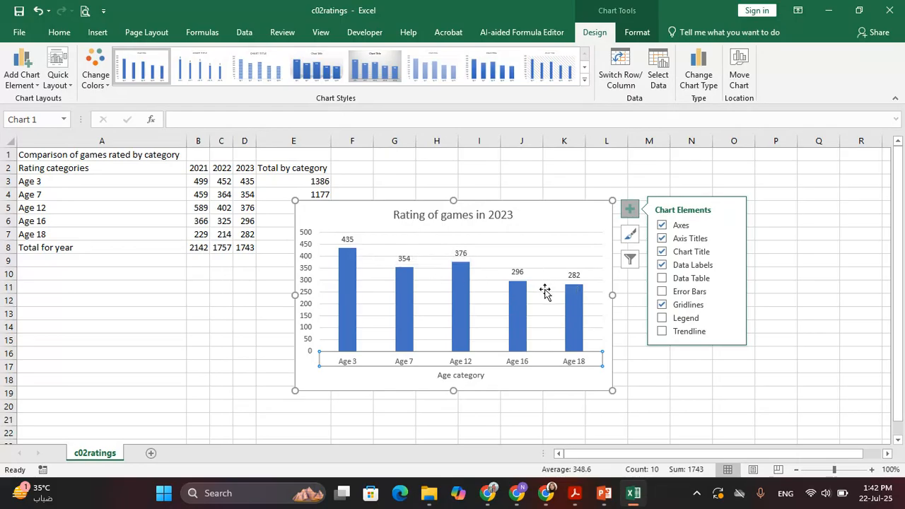
Step: In the exam PDF, highlight question 25's value axis scale instruction with "minimum value of 0", "560" and "70"
{"action": "key", "text": "alt+Tab"}
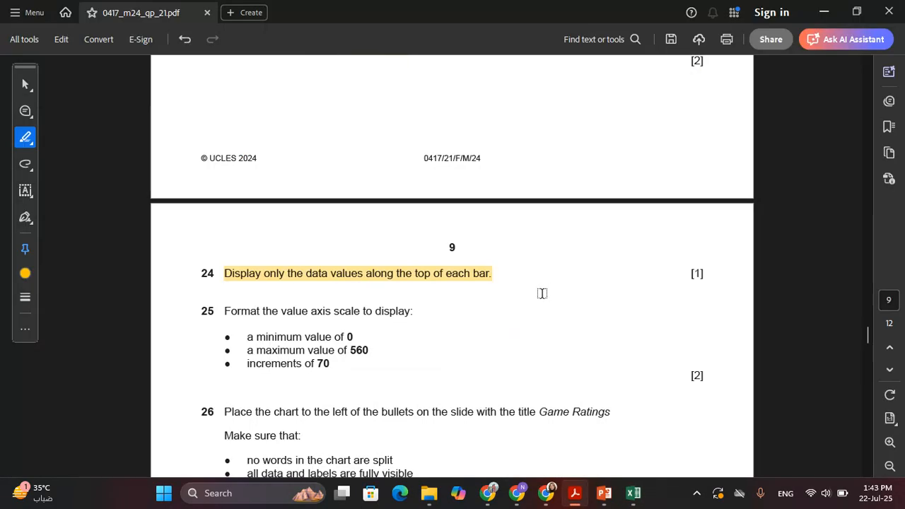
{"action": "scroll", "coordinate": [485, 321], "scroll_direction": "down", "scroll_amount": 2}
{"action": "left_click_drag", "start_coordinate": [228, 247], "coordinate": [400, 246]}
{"action": "left_click_drag", "start_coordinate": [255, 276], "coordinate": [341, 275]}
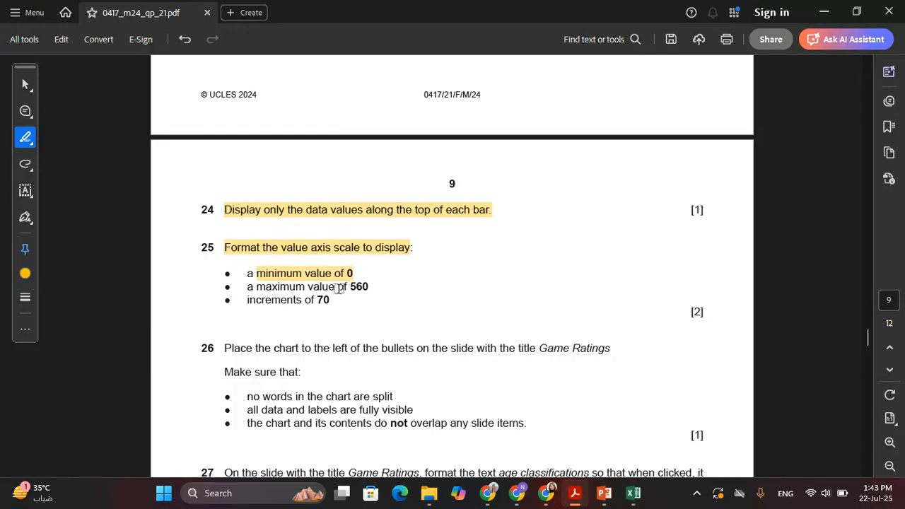
{"action": "left_click_drag", "start_coordinate": [376, 287], "coordinate": [317, 301]}
Step: In Excel, set the chart's value axis bounds to minimum 0 and maximum 560, checking them against the exam PDF
{"action": "key", "text": "alt+Tab"}
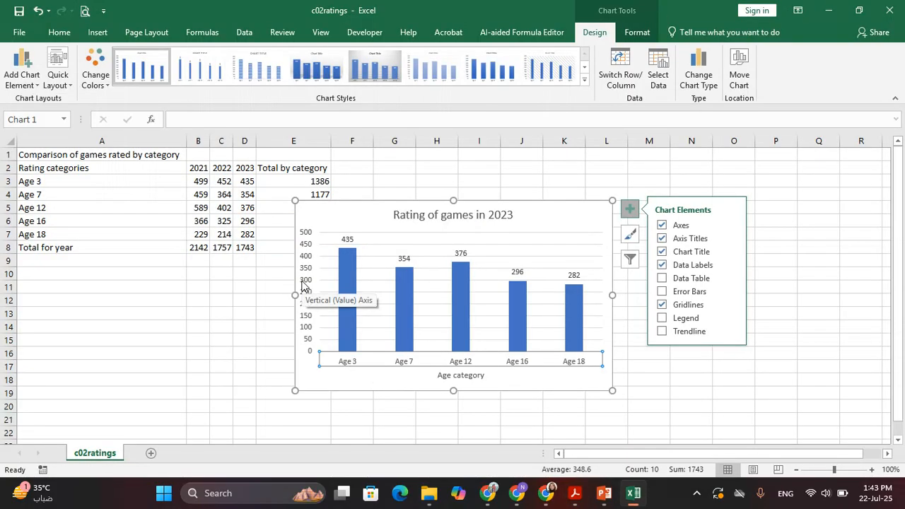
{"action": "double_click", "coordinate": [308, 249]}
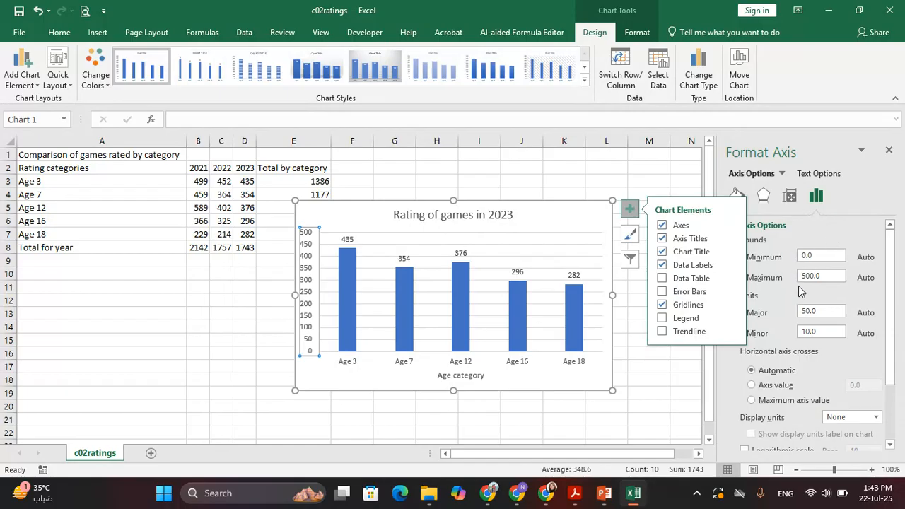
{"action": "left_click", "coordinate": [825, 253]}
{"action": "key", "text": "alt+Tab"}
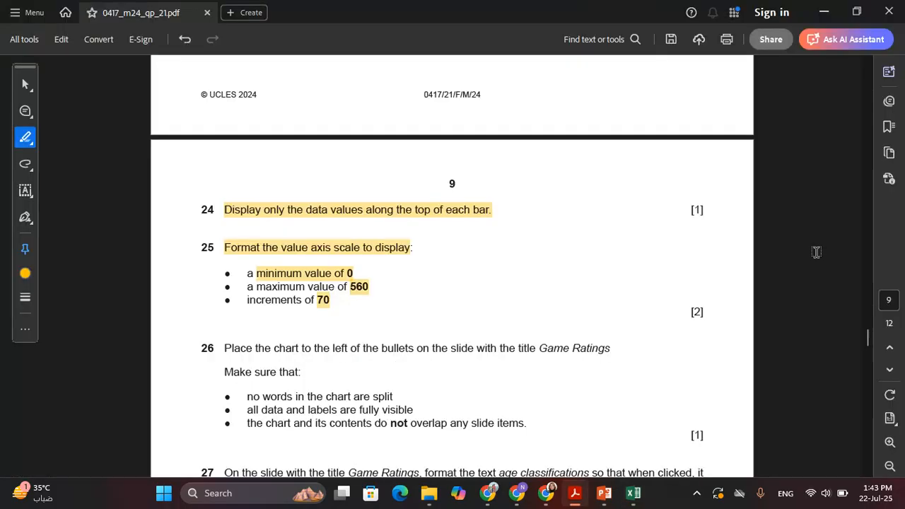
{"action": "key", "text": "alt+Tab"}
{"action": "key", "text": "alt+Tab"}
{"action": "key", "text": "alt+Tab"}
{"action": "left_click", "coordinate": [812, 276]}
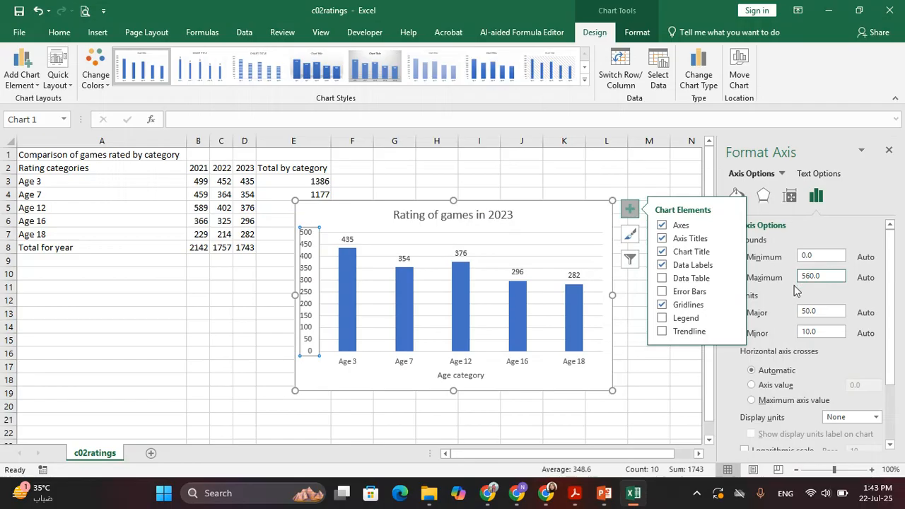
Step: Set the value axis major unit to 70, checking the increment against the exam PDF
{"action": "left_click", "coordinate": [829, 310]}
{"action": "key", "text": "alt+Tab"}
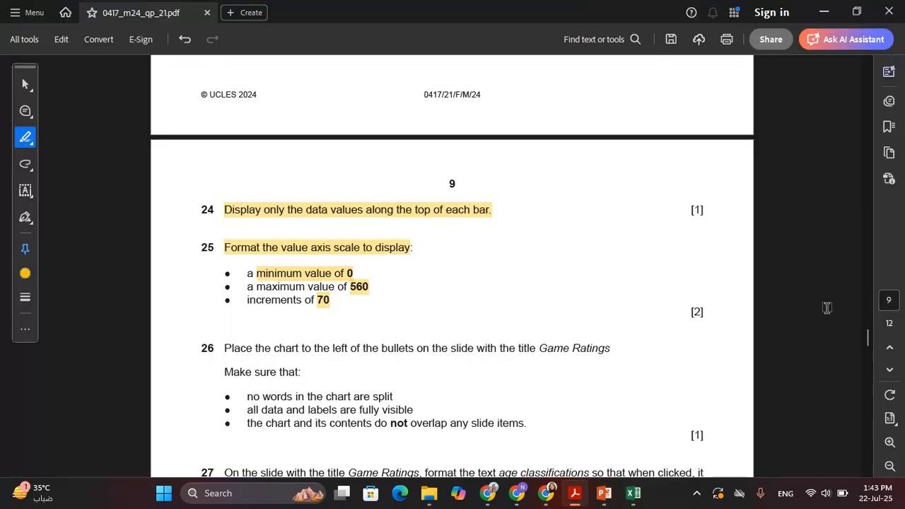
{"action": "key", "text": "alt+Tab"}
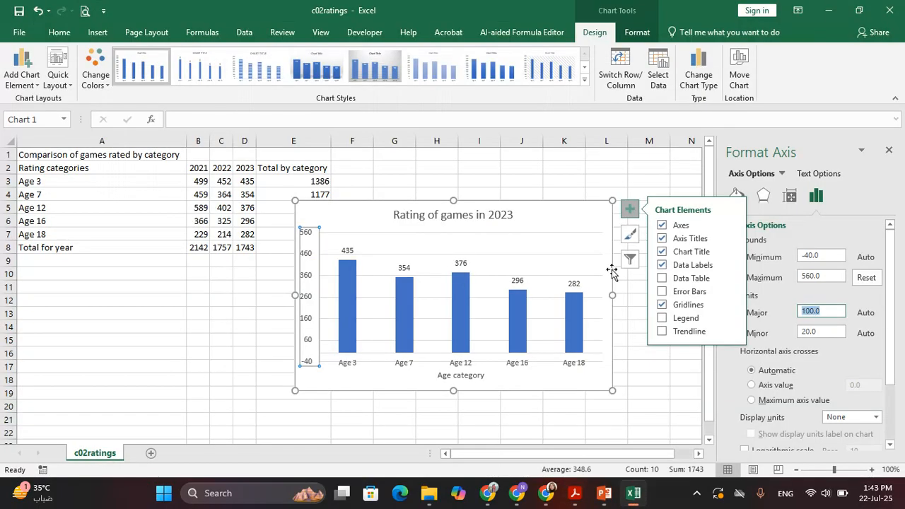
{"action": "type", "text": "70"}
{"action": "left_click", "coordinate": [837, 279]}
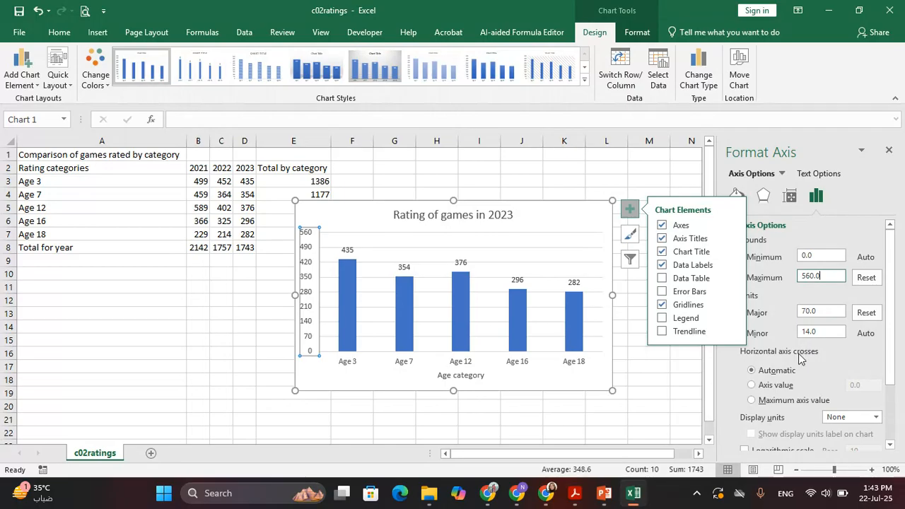
Step: Return to the exam PDF and highlight question 26's instruction to place the chart left of the bullets on the Game Ratings slide
{"action": "key", "text": "alt+Tab"}
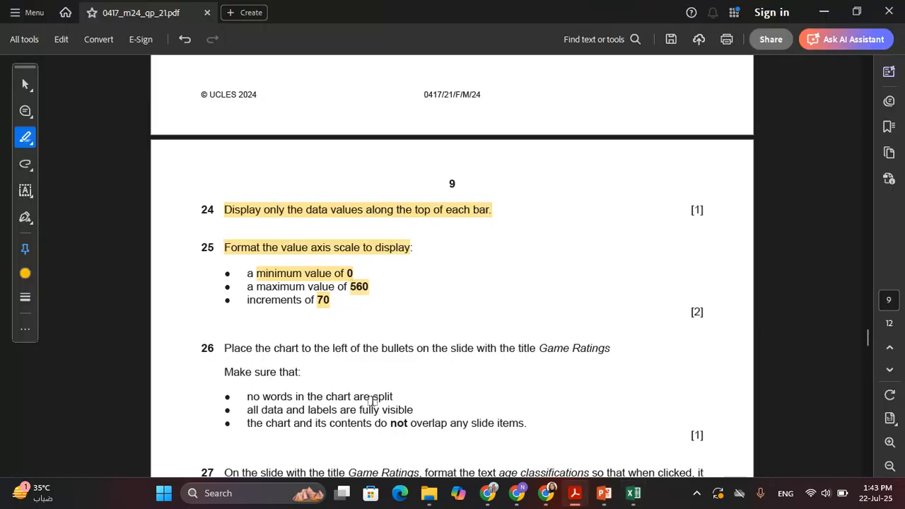
{"action": "scroll", "coordinate": [362, 383], "scroll_direction": "down", "scroll_amount": 3}
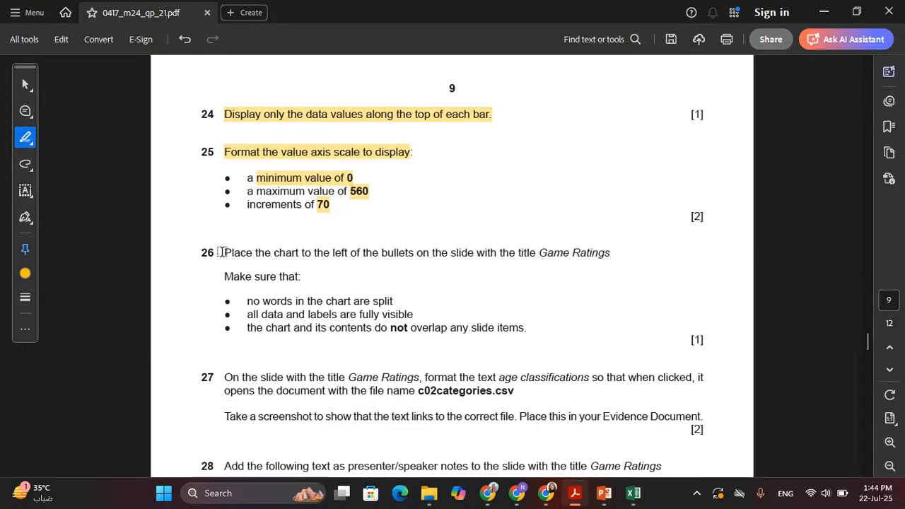
{"action": "left_click_drag", "start_coordinate": [222, 252], "coordinate": [613, 253]}
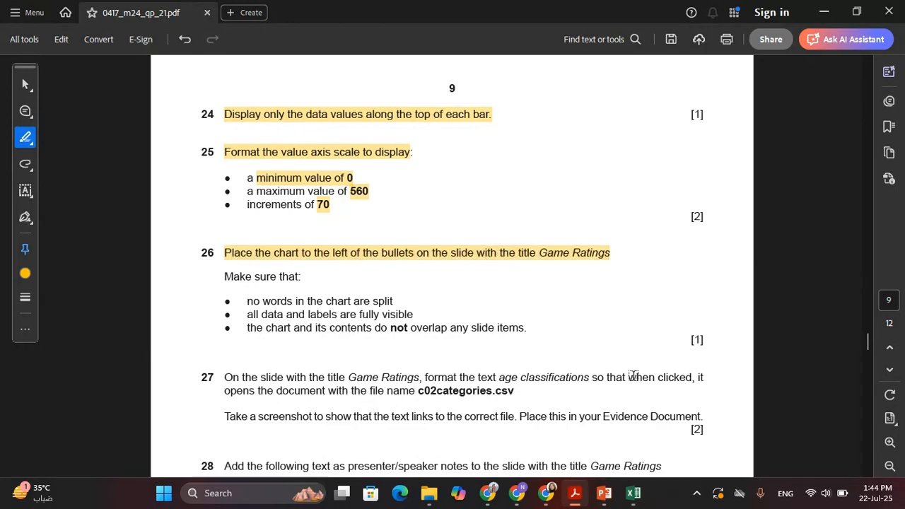
Step: Copy the finished chart from Excel and open the Game Ratings slide in PowerPoint, rechecking the slide title in the exam PDF
{"action": "key", "text": "alt+Tab"}
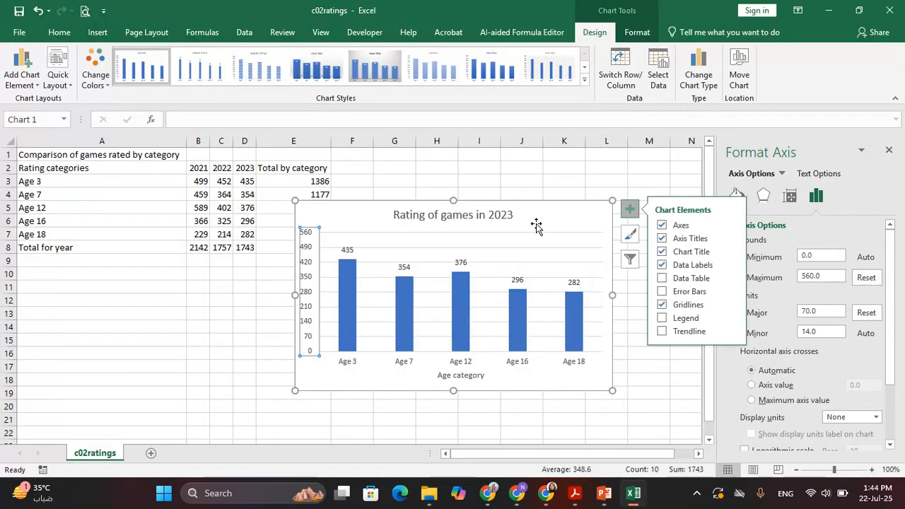
{"action": "left_click", "coordinate": [537, 224]}
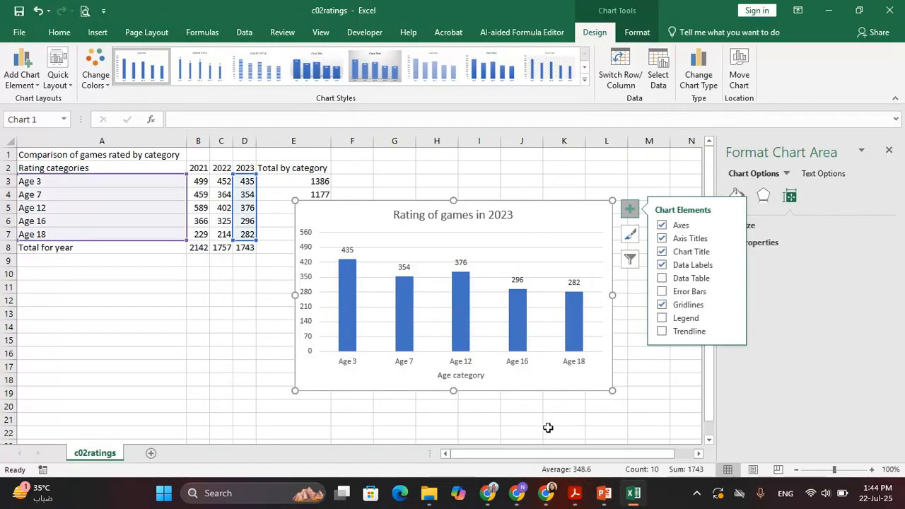
{"action": "left_click", "coordinate": [603, 499]}
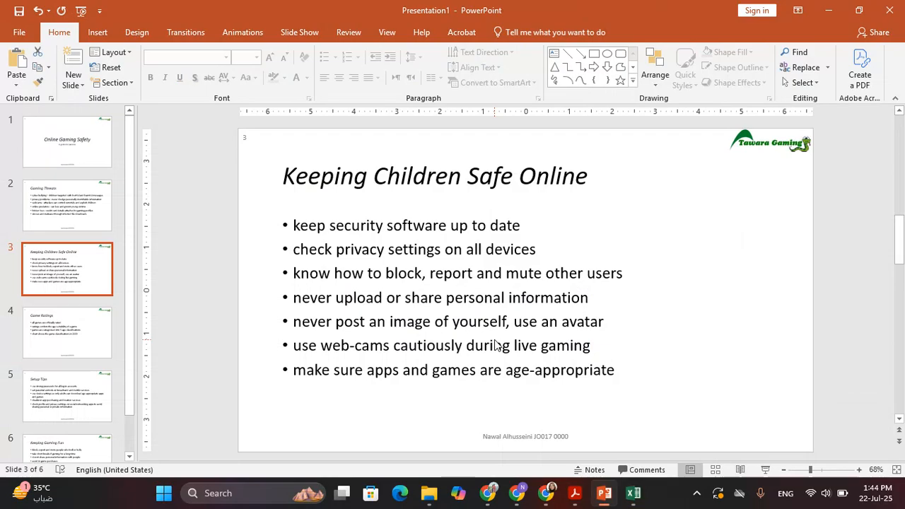
{"action": "left_click", "coordinate": [575, 493]}
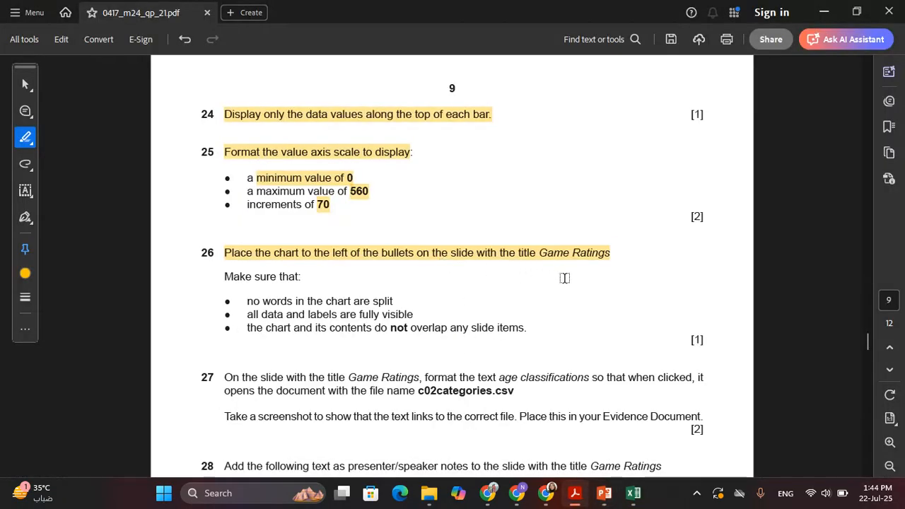
{"action": "key", "text": "alt+Tab"}
{"action": "left_click", "coordinate": [84, 238]}
{"action": "scroll", "coordinate": [80, 298], "scroll_direction": "down", "scroll_amount": 3}
{"action": "left_click", "coordinate": [82, 296]}
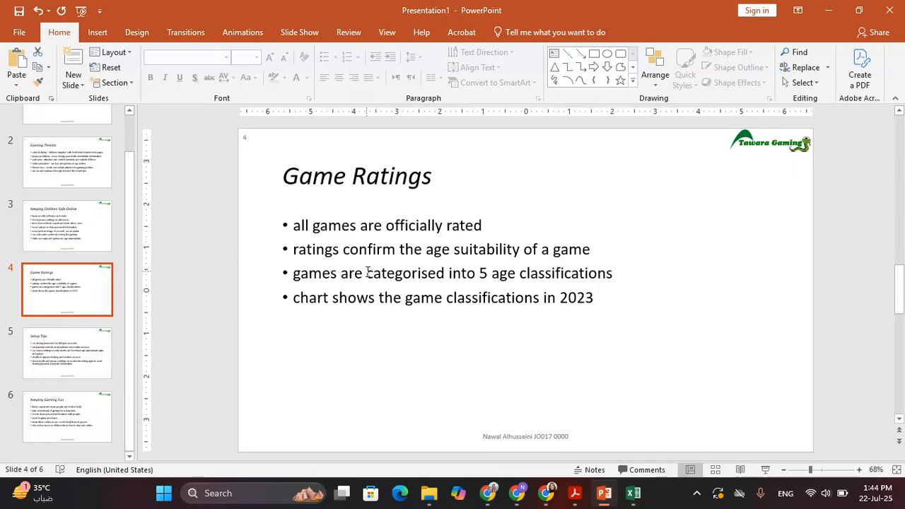
Step: Narrow the bullet text box on the Game Ratings slide to its right half, making room for the chart
{"action": "left_click", "coordinate": [434, 249]}
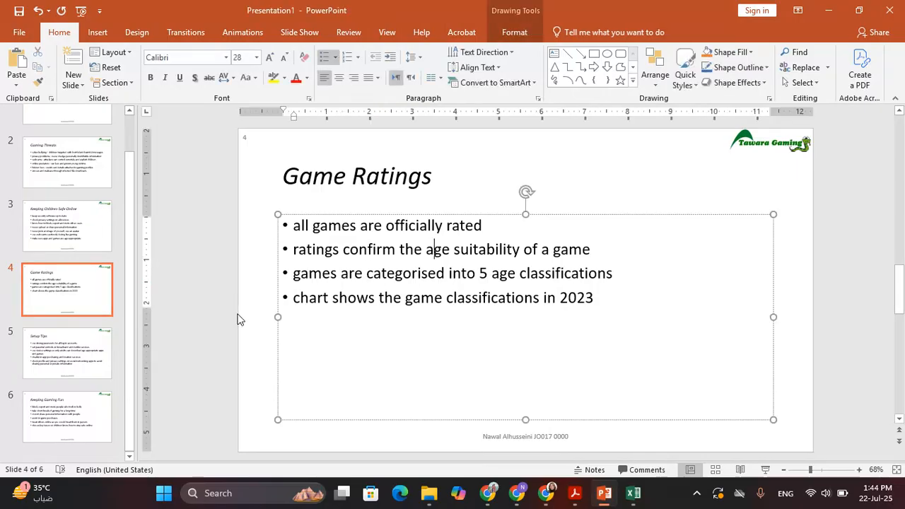
{"action": "left_click_drag", "start_coordinate": [277, 319], "coordinate": [527, 305]}
{"action": "left_click", "coordinate": [374, 297]}
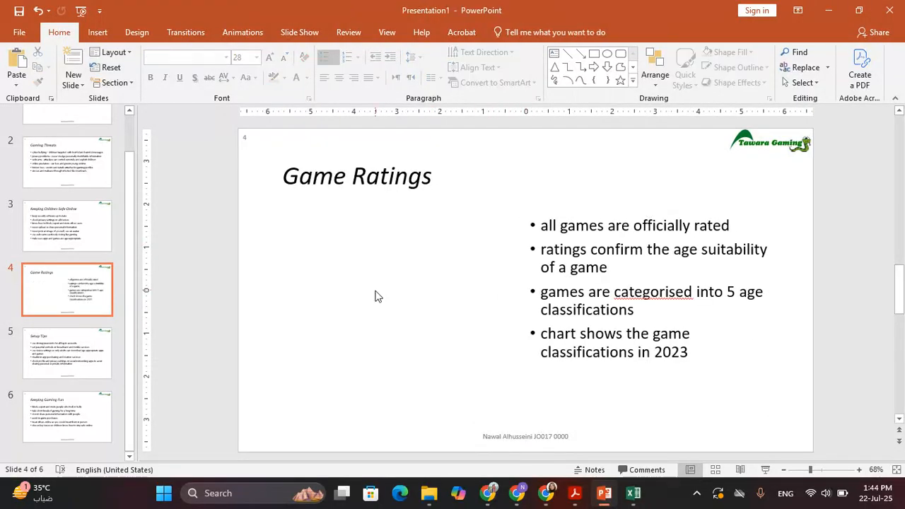
Step: Paste the ratings chart left of the bullets, then move and enlarge it to fill the free space without overlapping slide items
{"action": "left_click_drag", "start_coordinate": [441, 236], "coordinate": [280, 249]}
{"action": "left_click_drag", "start_coordinate": [476, 237], "coordinate": [516, 196]}
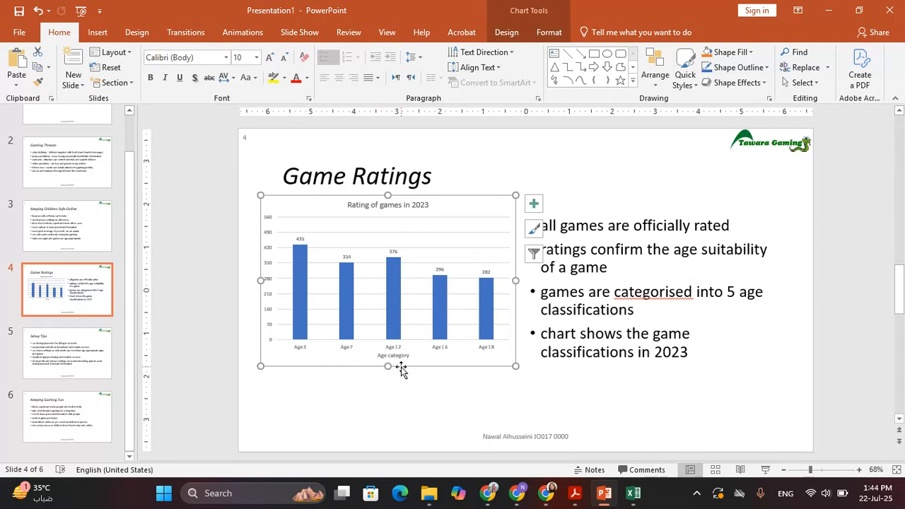
{"action": "left_click_drag", "start_coordinate": [386, 364], "coordinate": [387, 393]}
{"action": "left_click_drag", "start_coordinate": [515, 392], "coordinate": [525, 399]}
{"action": "left_click_drag", "start_coordinate": [314, 210], "coordinate": [309, 208]}
{"action": "left_click", "coordinate": [631, 418]}
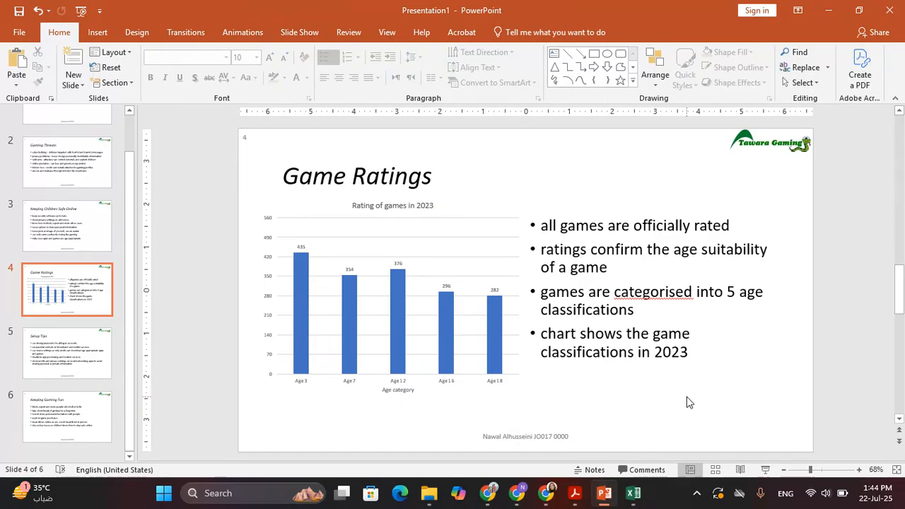
Step: Highlight question 26's chart conditions about split words, visible labels and overlap in the exam PDF, checking them against the Game Ratings slide in PowerPoint
{"action": "left_click", "coordinate": [576, 493]}
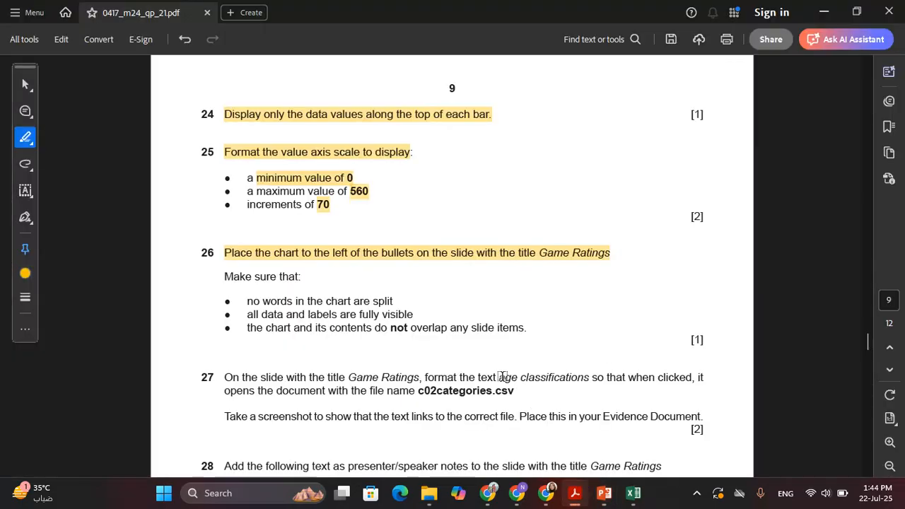
{"action": "scroll", "coordinate": [385, 375], "scroll_direction": "down", "scroll_amount": 1}
{"action": "mouse_move", "coordinate": [247, 270]}
{"action": "left_mouse_down"}
{"action": "mouse_move", "coordinate": [361, 282]}
{"action": "mouse_move", "coordinate": [394, 271]}
{"action": "left_mouse_up"}
{"action": "left_click_drag", "start_coordinate": [291, 297], "coordinate": [508, 309]}
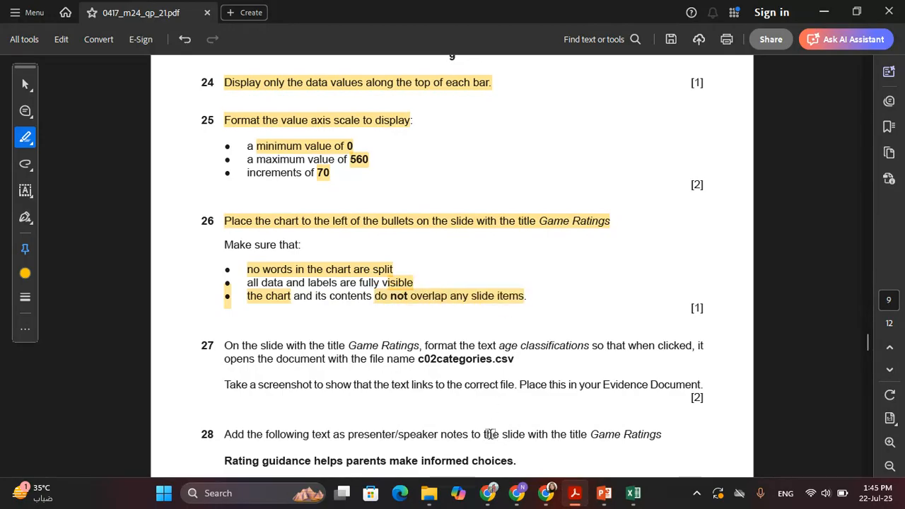
{"action": "key", "text": "alt+Tab"}
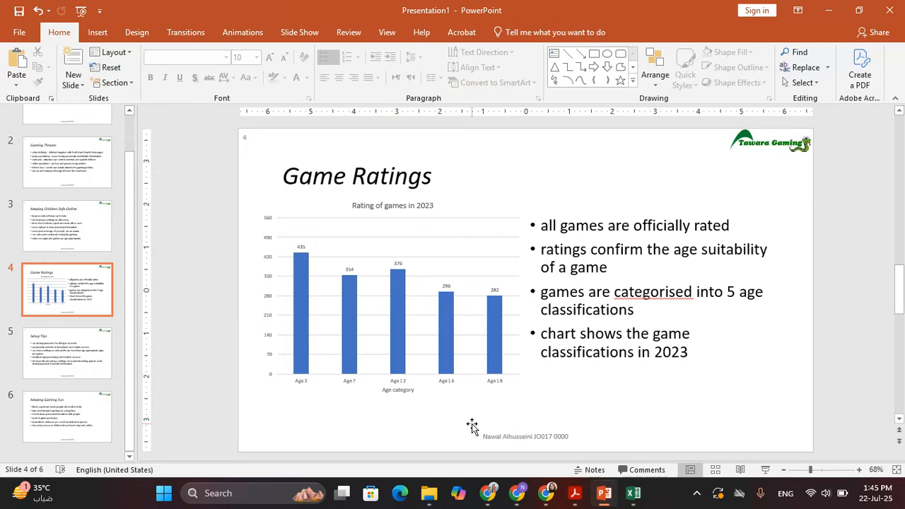
{"action": "key", "text": "alt+Tab"}
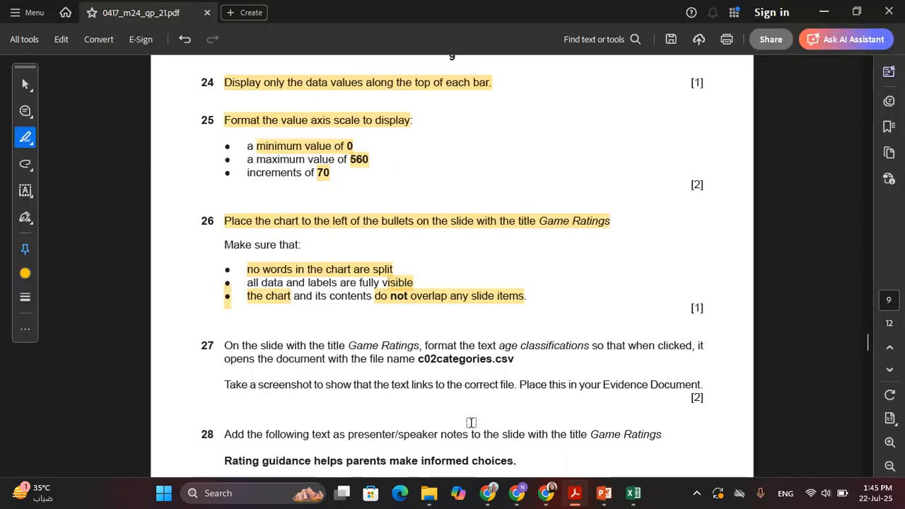
Step: Read question 27 in the exam PDF, then start a hyperlink on "age classifications" in the third bullet of PowerPoint's Game Ratings slide
{"action": "scroll", "coordinate": [471, 423], "scroll_direction": "down", "scroll_amount": 3}
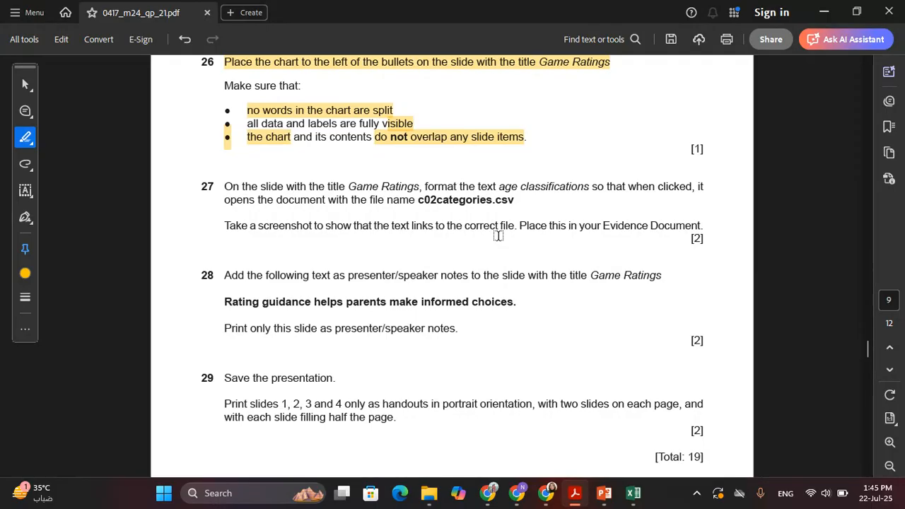
{"action": "key", "text": "alt+Tab"}
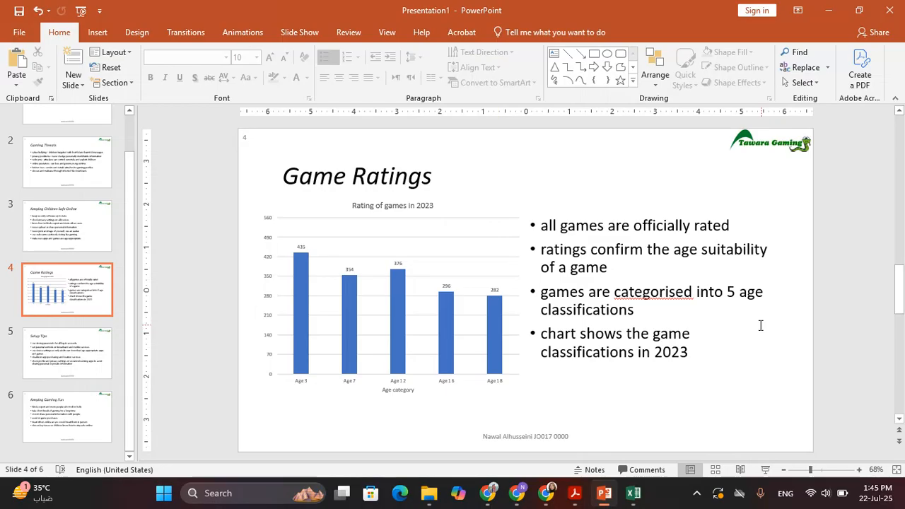
{"action": "mouse_move", "coordinate": [740, 292]}
{"action": "left_mouse_down"}
{"action": "mouse_move", "coordinate": [614, 292]}
{"action": "mouse_move", "coordinate": [639, 309]}
{"action": "left_mouse_up"}
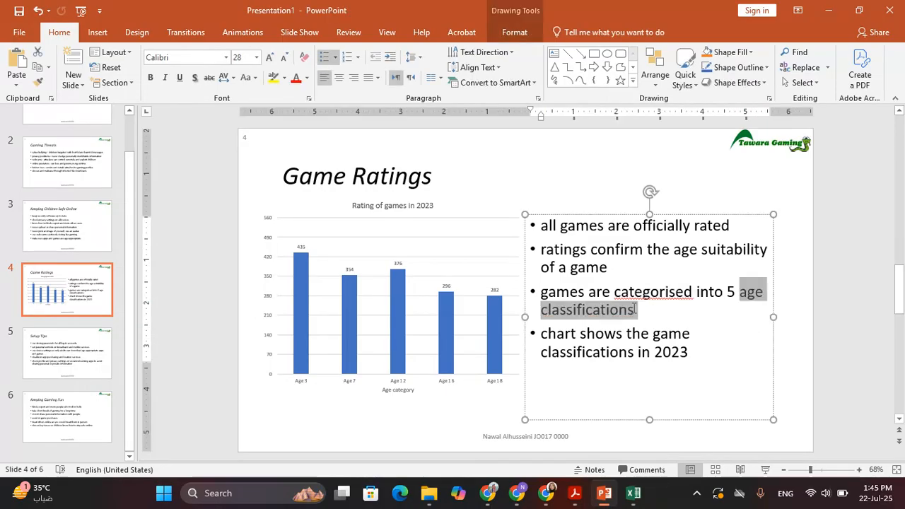
{"action": "right_click", "coordinate": [575, 314]}
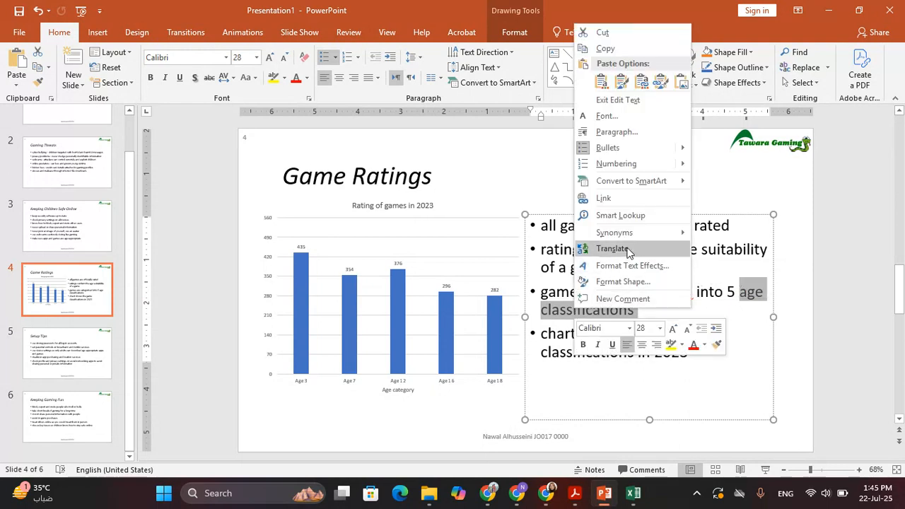
{"action": "left_click", "coordinate": [635, 200]}
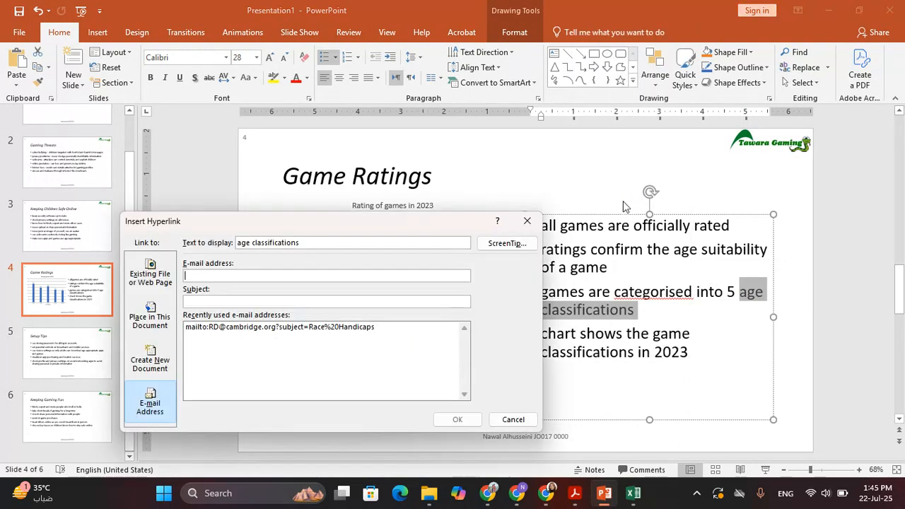
{"action": "left_click_drag", "start_coordinate": [403, 220], "coordinate": [578, 134]}
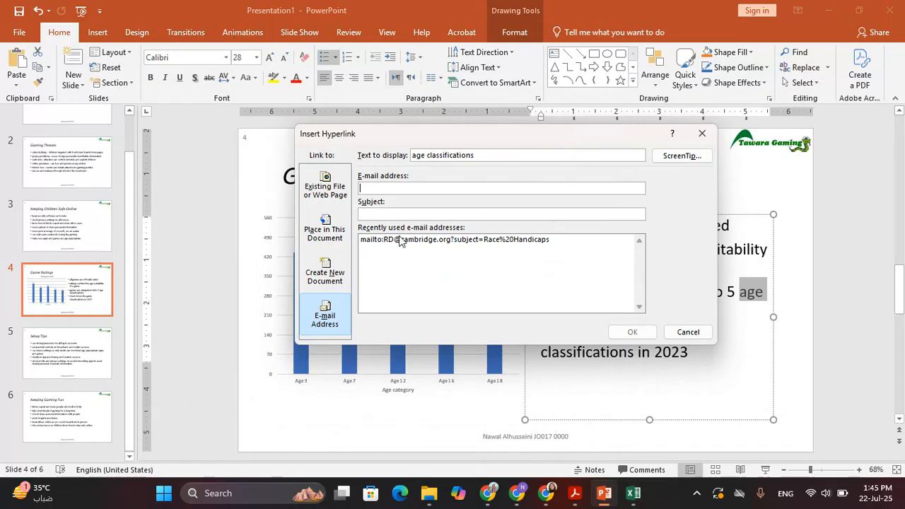
Step: Choose the existing file c02categories from the desktop folder 0417_m24_sf_21 as the link target, rechecking the file name in the exam PDF
{"action": "left_click", "coordinate": [326, 191]}
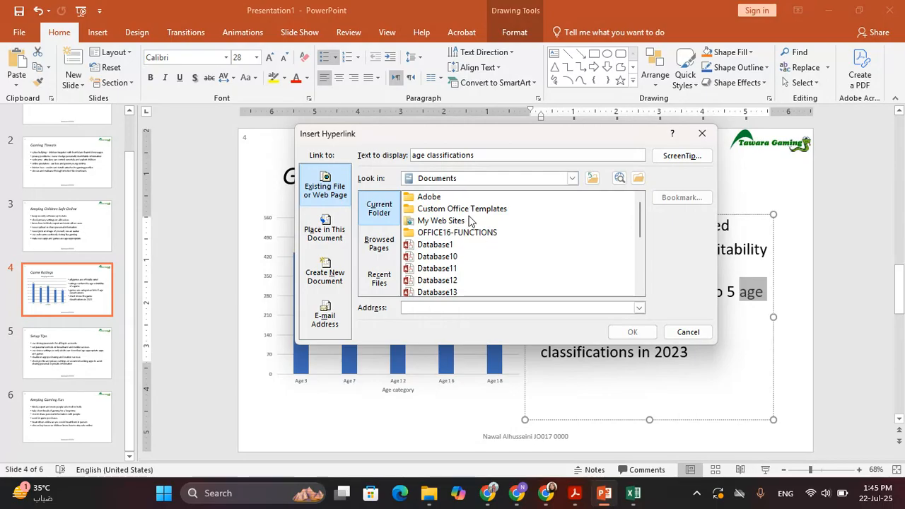
{"action": "left_click", "coordinate": [575, 180]}
{"action": "left_click", "coordinate": [435, 191]}
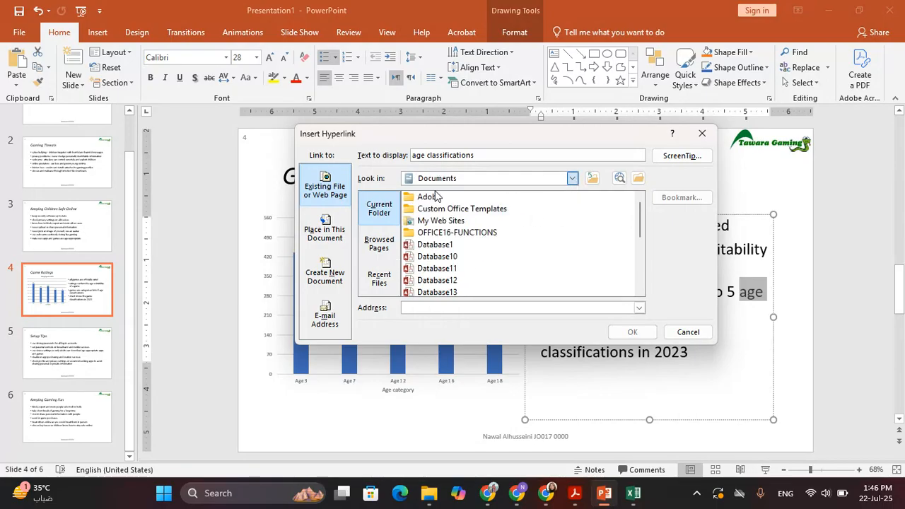
{"action": "scroll", "coordinate": [472, 236], "scroll_direction": "down", "scroll_amount": 3}
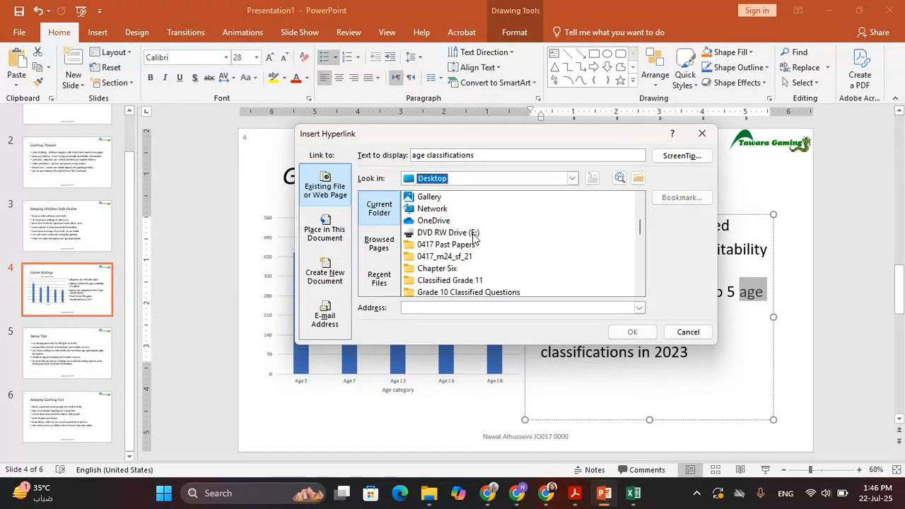
{"action": "double_click", "coordinate": [459, 257]}
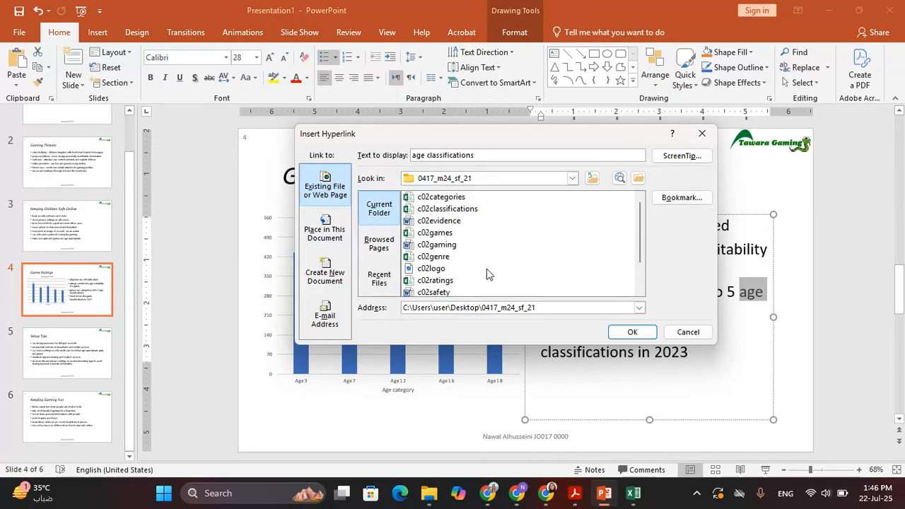
{"action": "key", "text": "alt+Tab"}
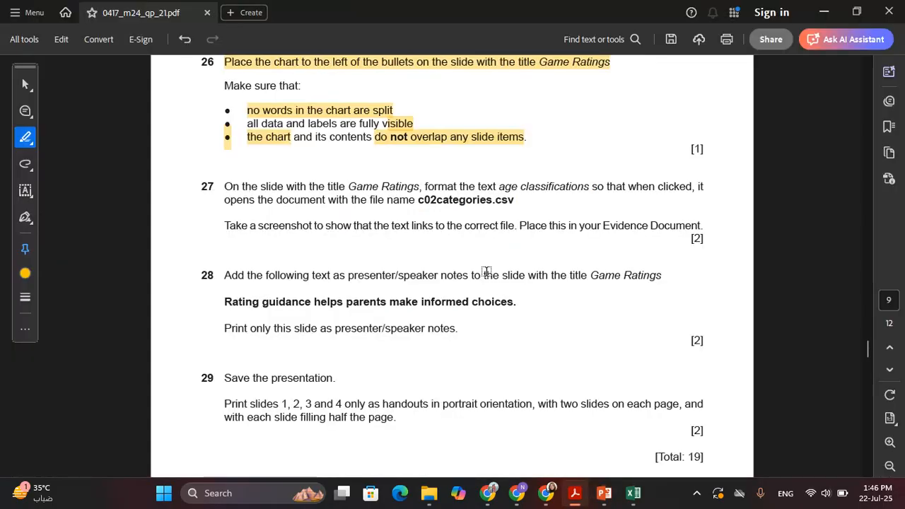
{"action": "key", "text": "alt+Tab"}
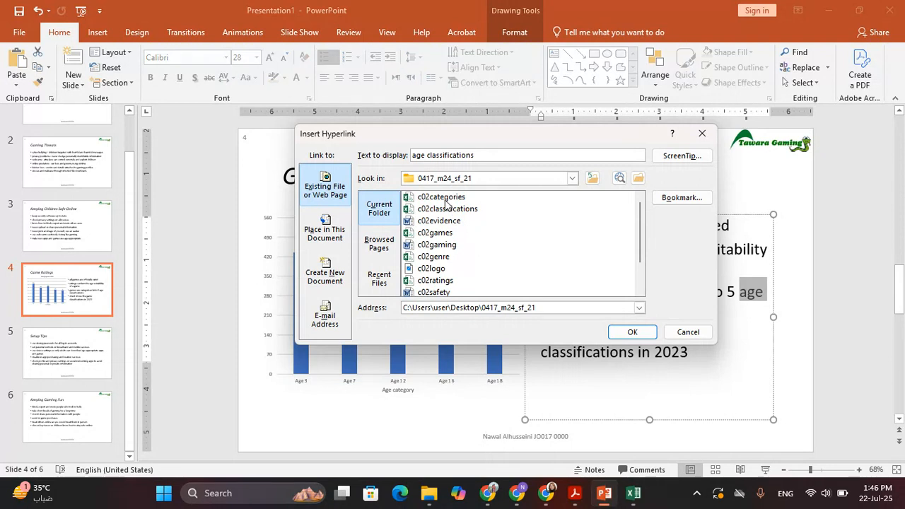
{"action": "left_click", "coordinate": [445, 198]}
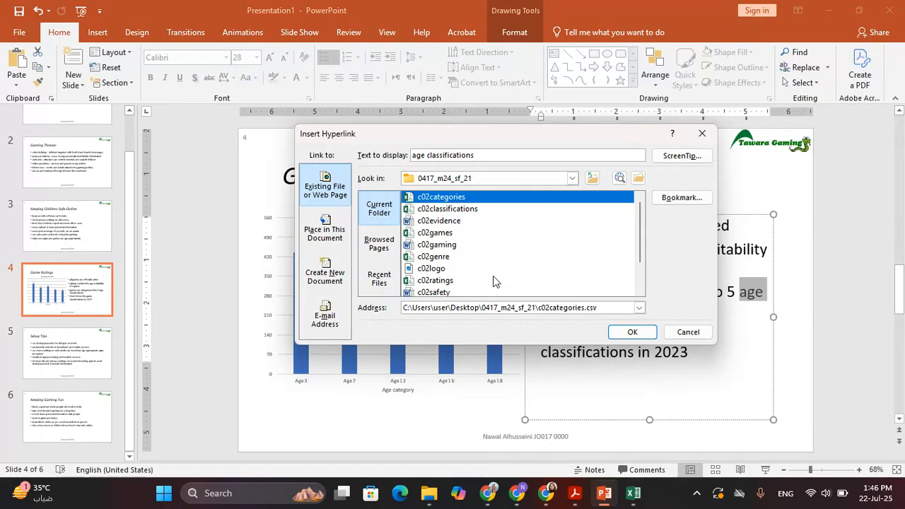
Step: Highlight question 27's instruction in the exam PDF to screenshot the link and place it in the Evidence Document
{"action": "key", "text": "alt+Tab"}
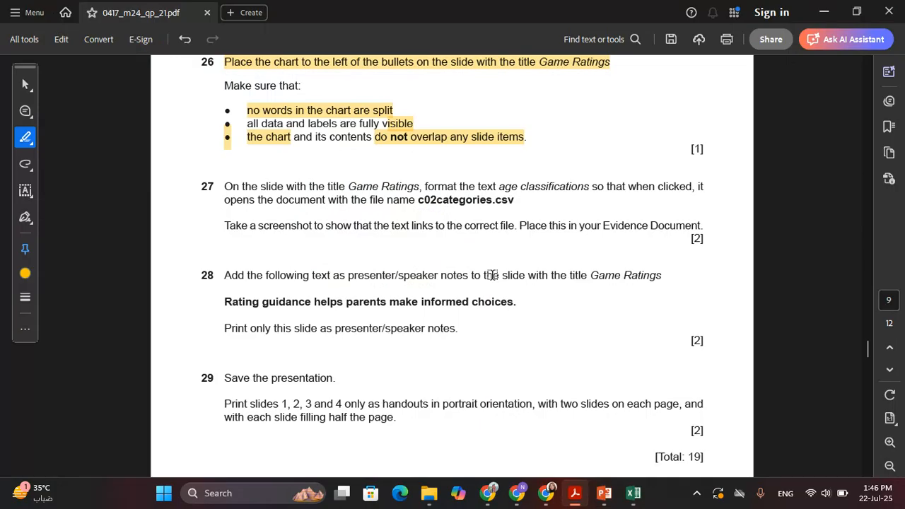
{"action": "left_click_drag", "start_coordinate": [225, 226], "coordinate": [701, 225]}
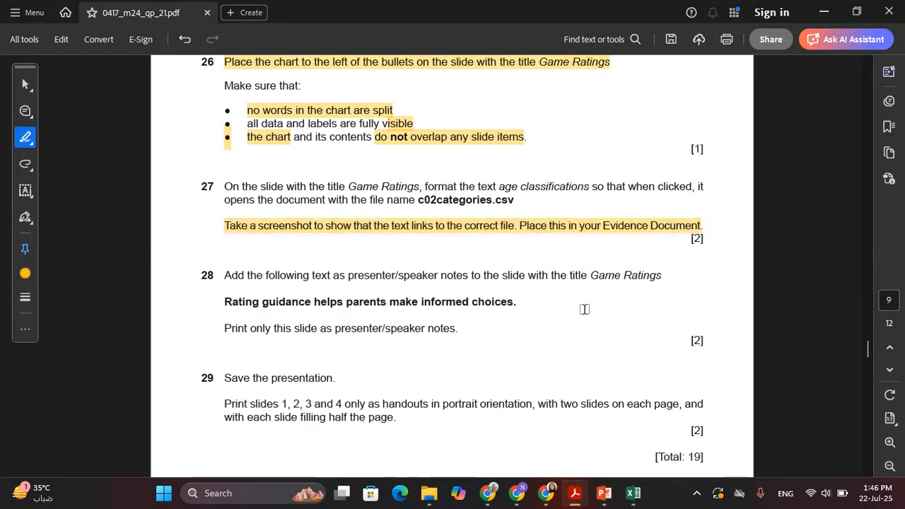
{"action": "key", "text": "alt+Tab"}
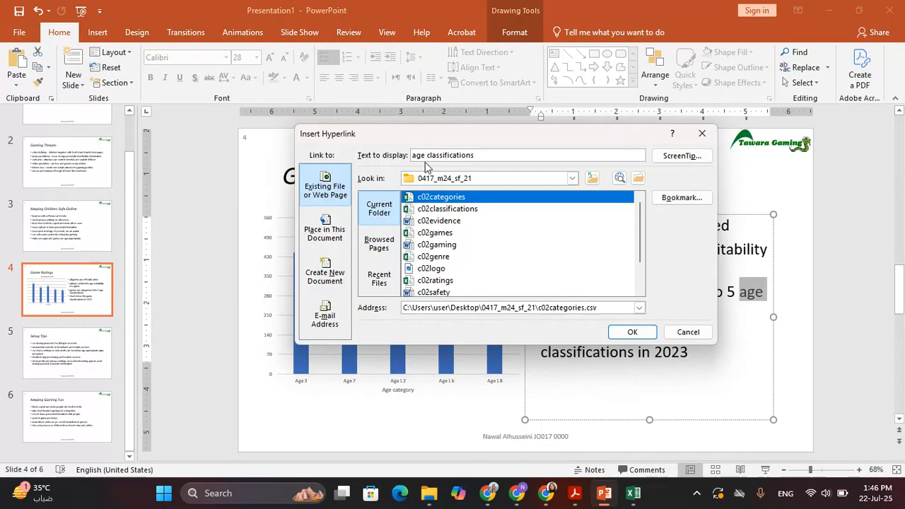
{"action": "key", "text": "alt+Tab"}
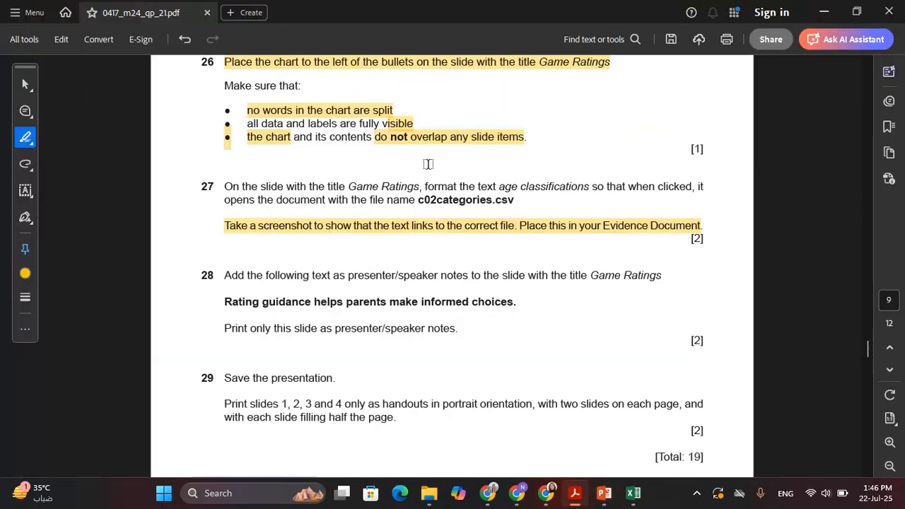
Step: Return to PowerPoint, capture a screenshot of the whole Insert Hyperlink dialog showing c02categories.csv, and apply the link
{"action": "key", "text": "alt+Tab"}
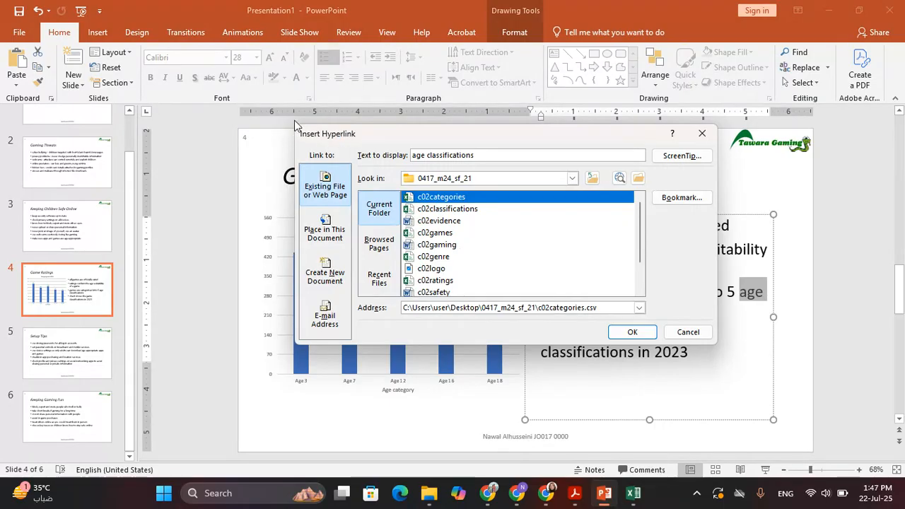
{"action": "key", "text": "super+shift+s"}
{"action": "left_click_drag", "start_coordinate": [298, 129], "coordinate": [719, 345]}
{"action": "left_click", "coordinate": [633, 332]}
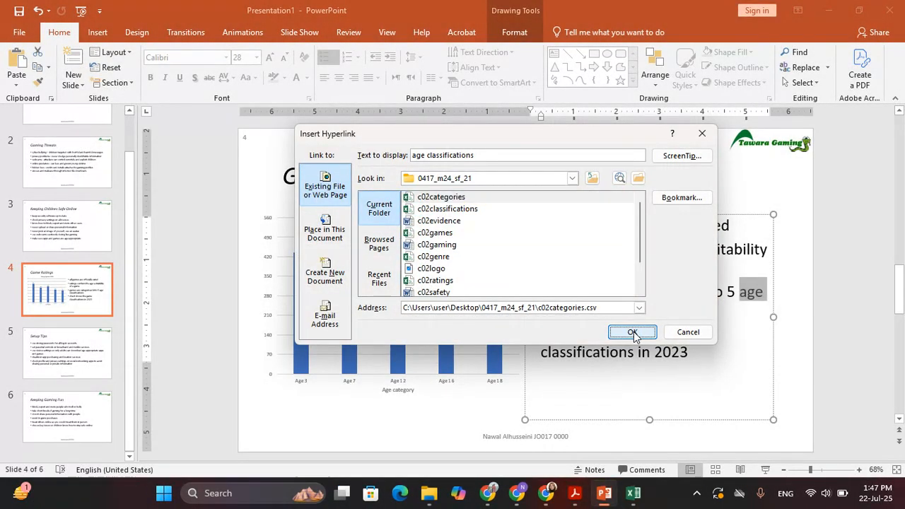
Step: Open EVIDENCE0000 from the 0417_m24_sf_21 folder in Word and paste the screenshot below the "Step 27 evidence:" heading
{"action": "left_click", "coordinate": [825, 12]}
{"action": "left_click", "coordinate": [825, 12]}
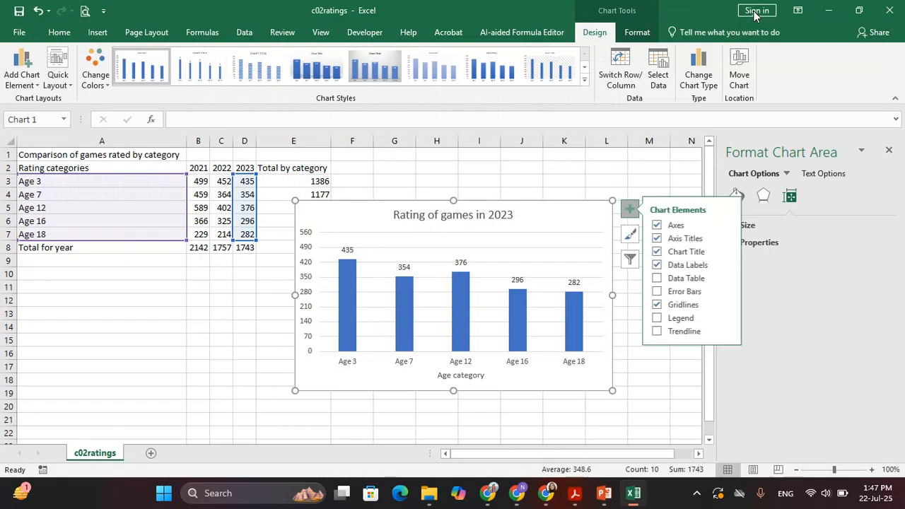
{"action": "left_click", "coordinate": [829, 10]}
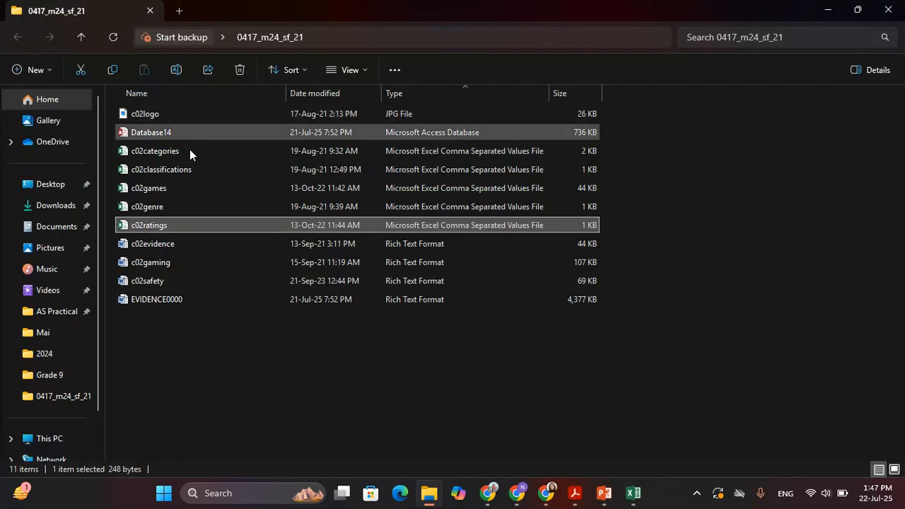
{"action": "double_click", "coordinate": [190, 303]}
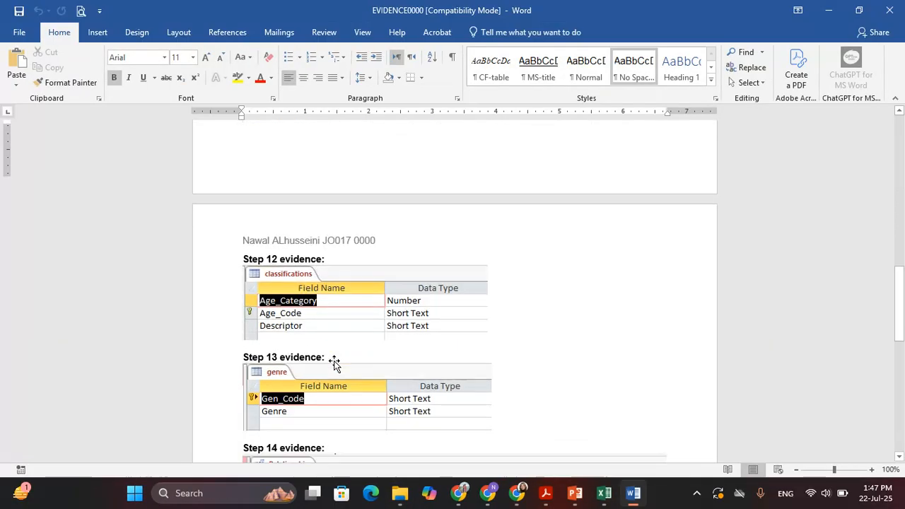
{"action": "scroll", "coordinate": [335, 363], "scroll_direction": "down", "scroll_amount": 10}
{"action": "left_click", "coordinate": [268, 250]}
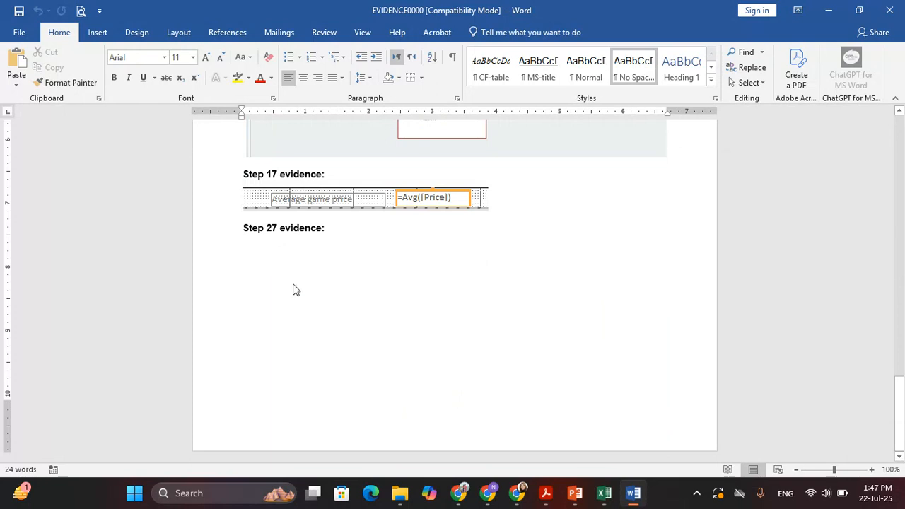
{"action": "key", "text": "ctrl+v"}
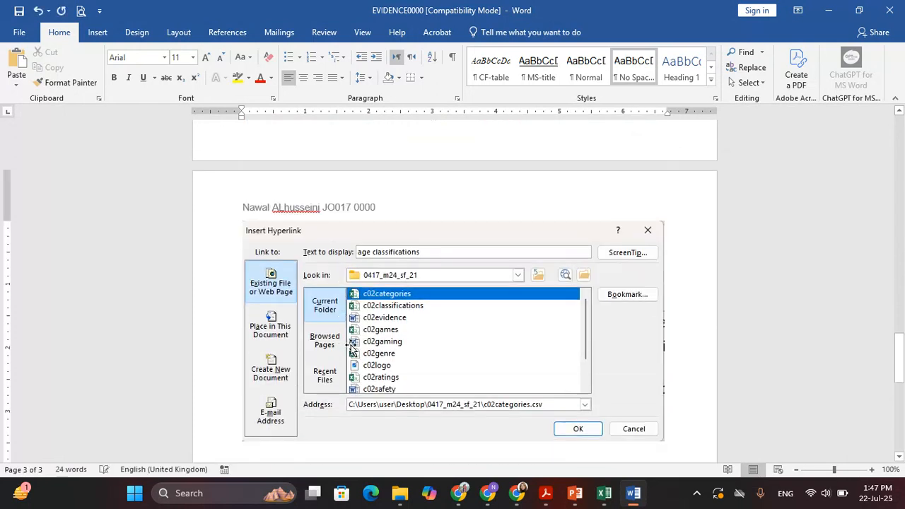
Step: Insert a page break before the "Step 27 evidence:" heading to join it with its screenshot, then save and close the evidence document
{"action": "scroll", "coordinate": [352, 351], "scroll_direction": "up", "scroll_amount": 5}
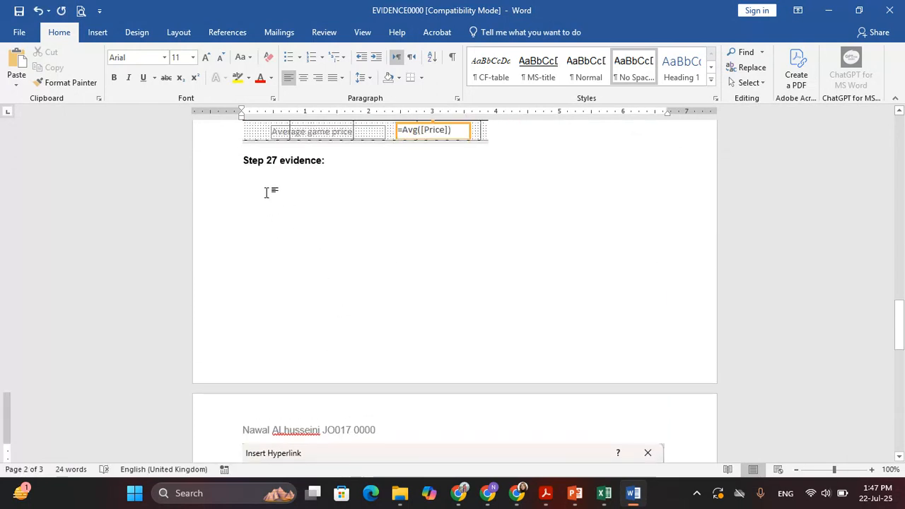
{"action": "left_click", "coordinate": [237, 164]}
{"action": "key", "text": "ctrl+Return"}
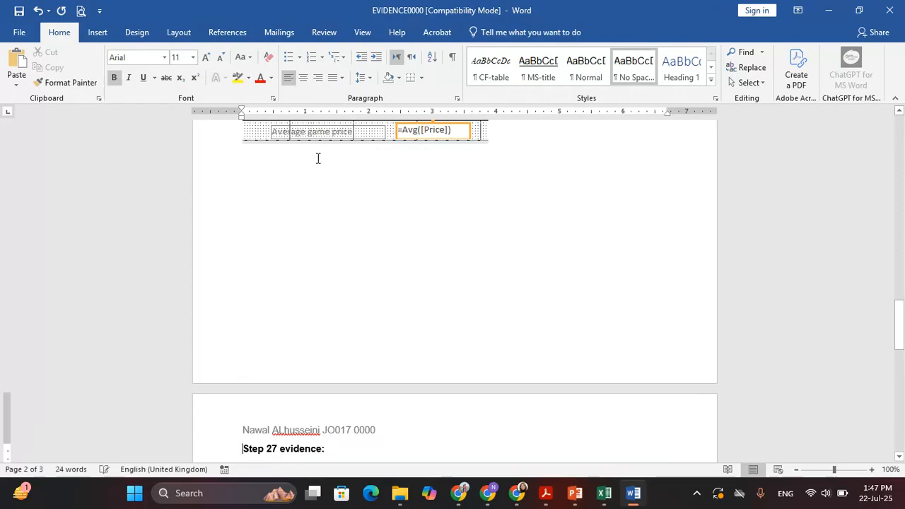
{"action": "scroll", "coordinate": [417, 227], "scroll_direction": "down", "scroll_amount": 10}
{"action": "scroll", "coordinate": [428, 235], "scroll_direction": "up", "scroll_amount": 15}
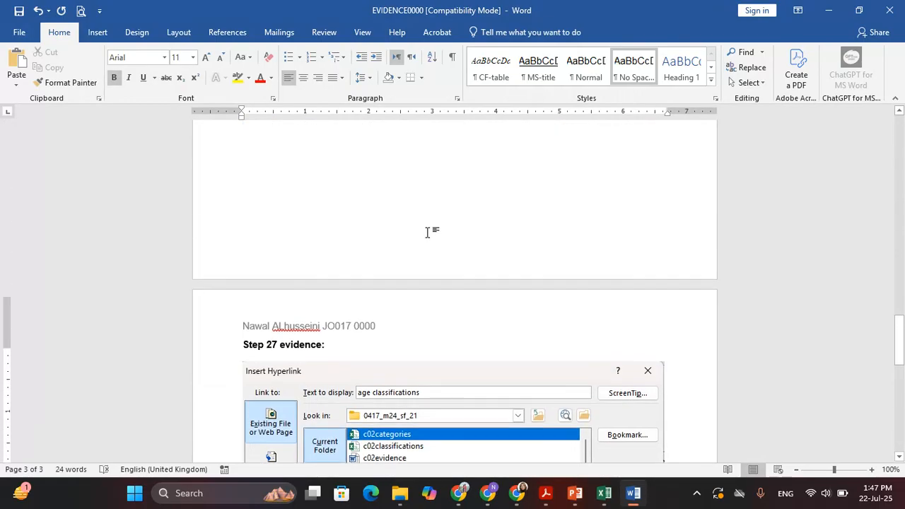
{"action": "scroll", "coordinate": [428, 235], "scroll_direction": "up", "scroll_amount": 10}
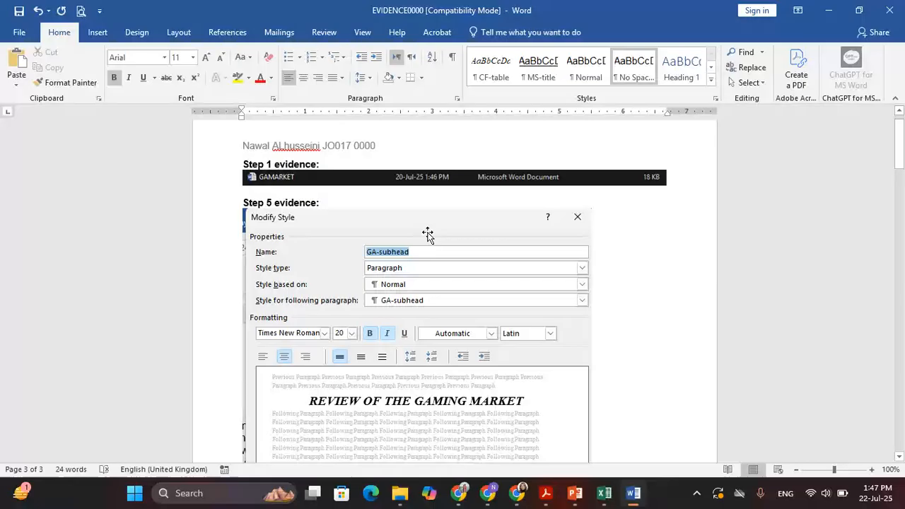
{"action": "left_click", "coordinate": [890, 10]}
{"action": "key", "text": "Return"}
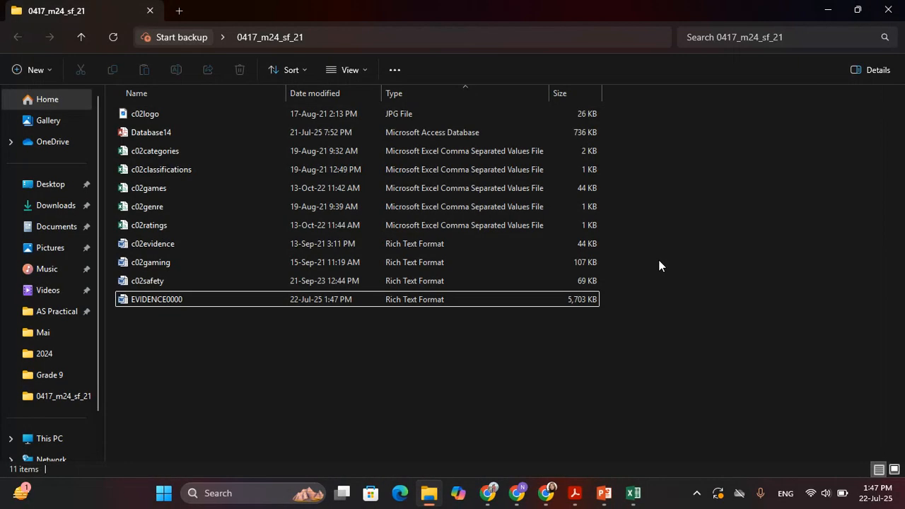
Step: Return to the exam PDF, switch to the selection tool and select question 28's text "Rating guidance helps parents make informed choices."
{"action": "left_click", "coordinate": [604, 493]}
{"action": "left_click", "coordinate": [575, 493]}
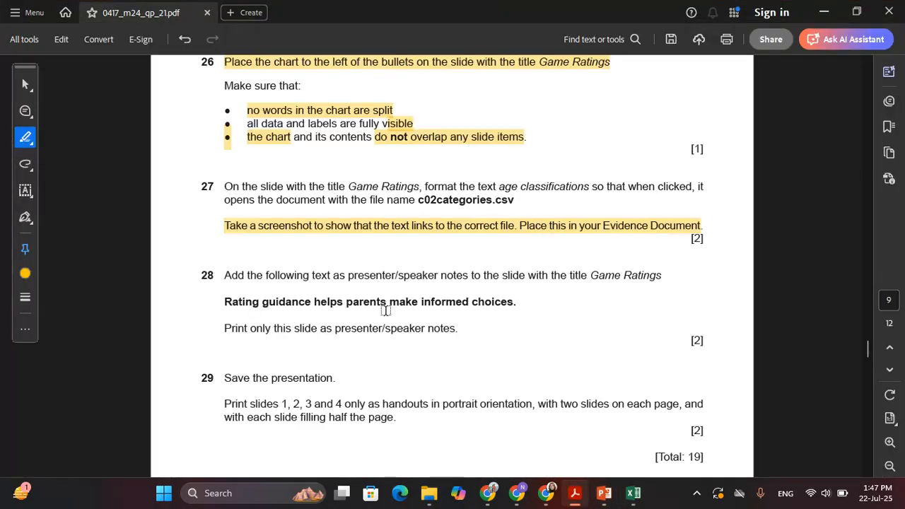
{"action": "scroll", "coordinate": [318, 283], "scroll_direction": "down", "scroll_amount": 1}
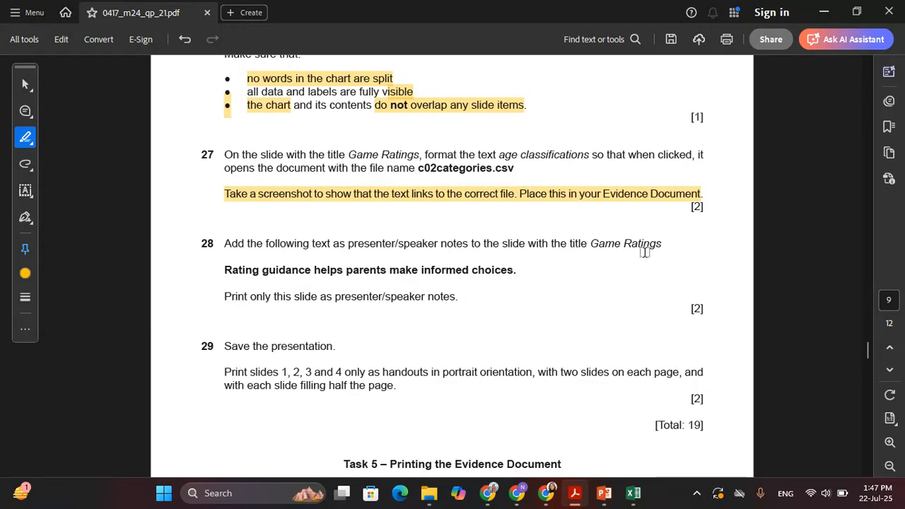
{"action": "left_click", "coordinate": [25, 84]}
{"action": "left_click", "coordinate": [72, 88]}
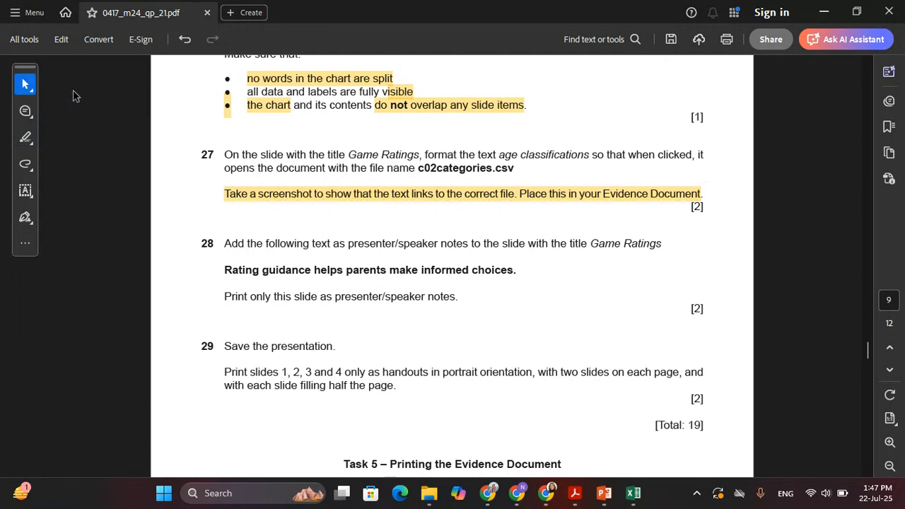
{"action": "left_click_drag", "start_coordinate": [223, 269], "coordinate": [512, 273]}
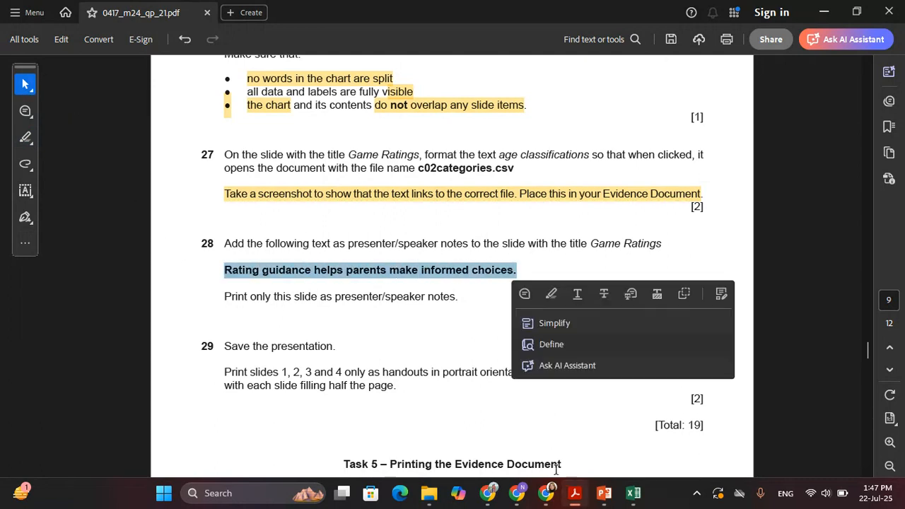